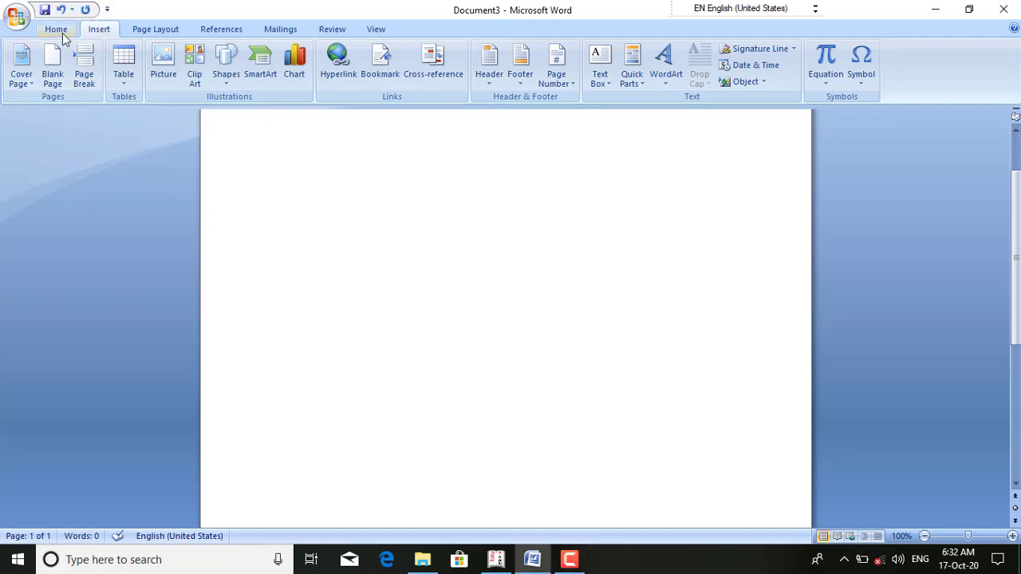
Insert the built-in Alphabet cover page into the blank document.
{"action": "left_click", "coordinate": [59, 30]}
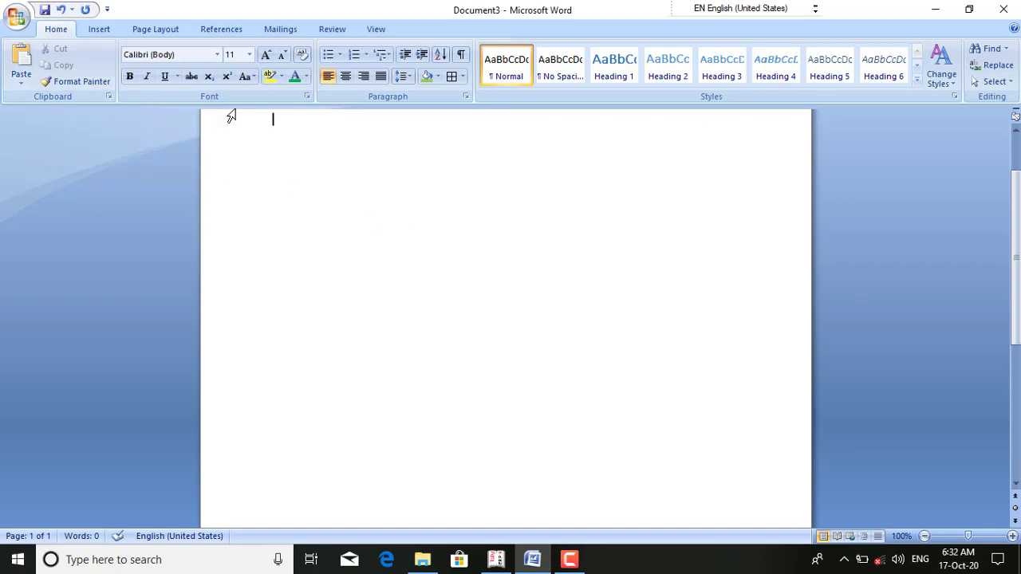
{"action": "left_click", "coordinate": [100, 32]}
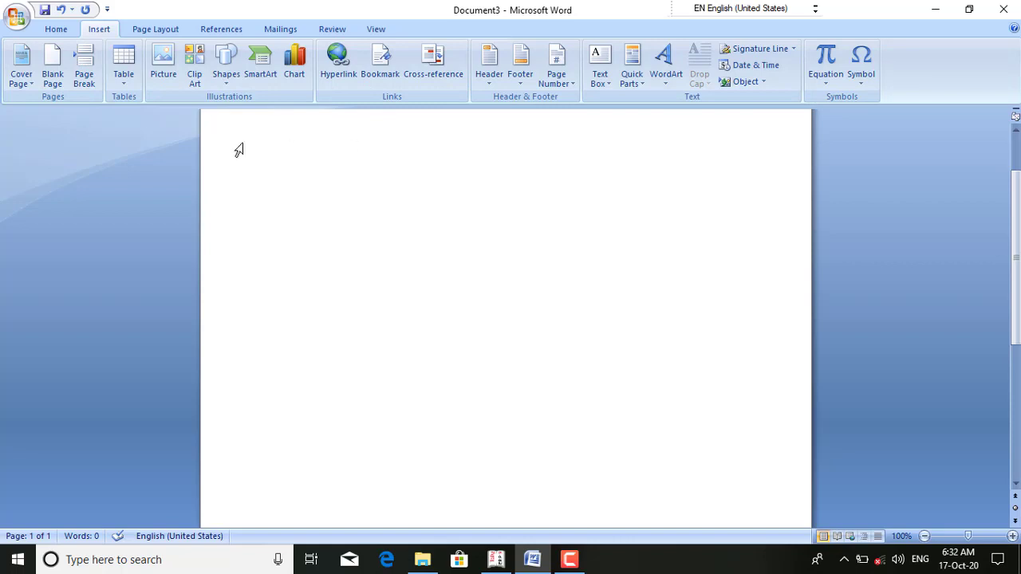
{"action": "left_click", "coordinate": [30, 85]}
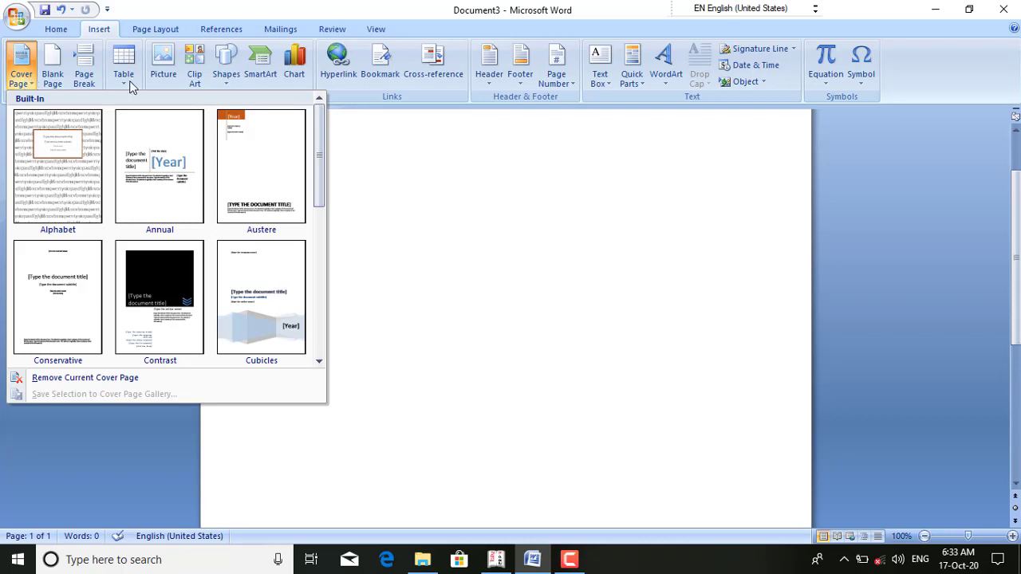
{"action": "scroll", "coordinate": [315, 199], "scroll_direction": "down", "scroll_amount": 1}
{"action": "scroll", "coordinate": [308, 272], "scroll_direction": "down", "scroll_amount": 5}
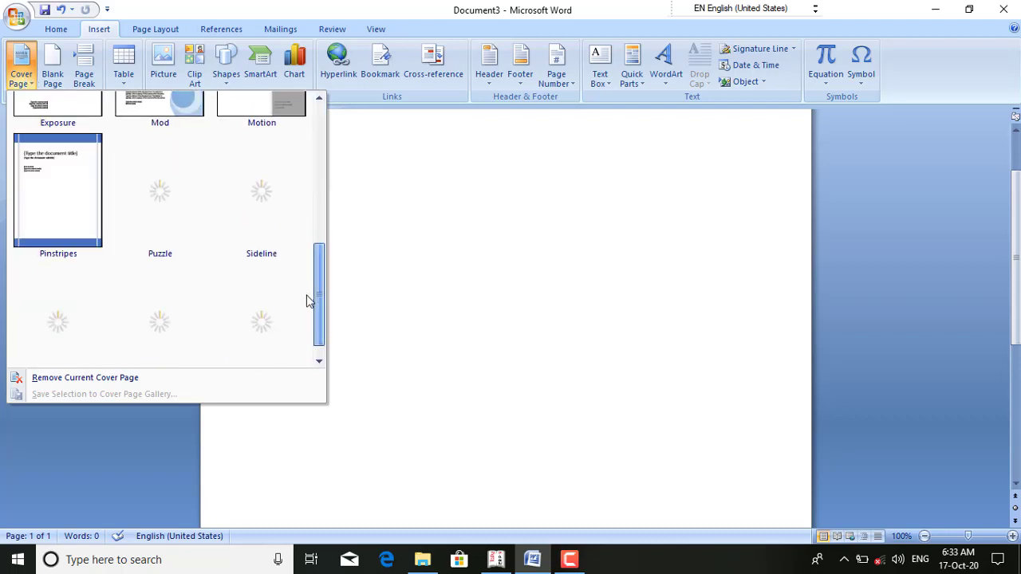
{"action": "scroll", "coordinate": [311, 319], "scroll_direction": "up", "scroll_amount": 3}
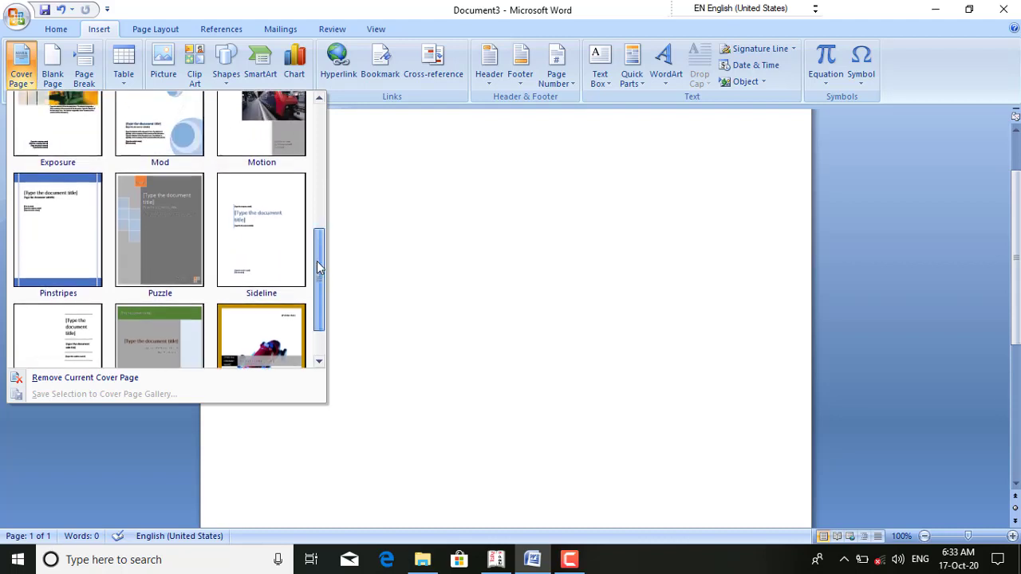
{"action": "left_click_drag", "start_coordinate": [327, 224], "coordinate": [322, 142]}
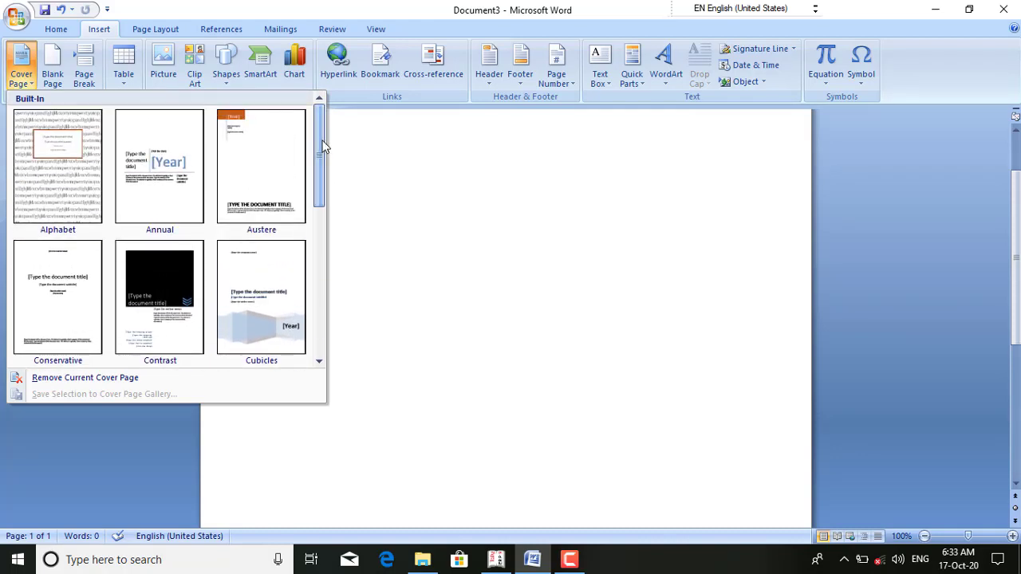
{"action": "left_click", "coordinate": [56, 146]}
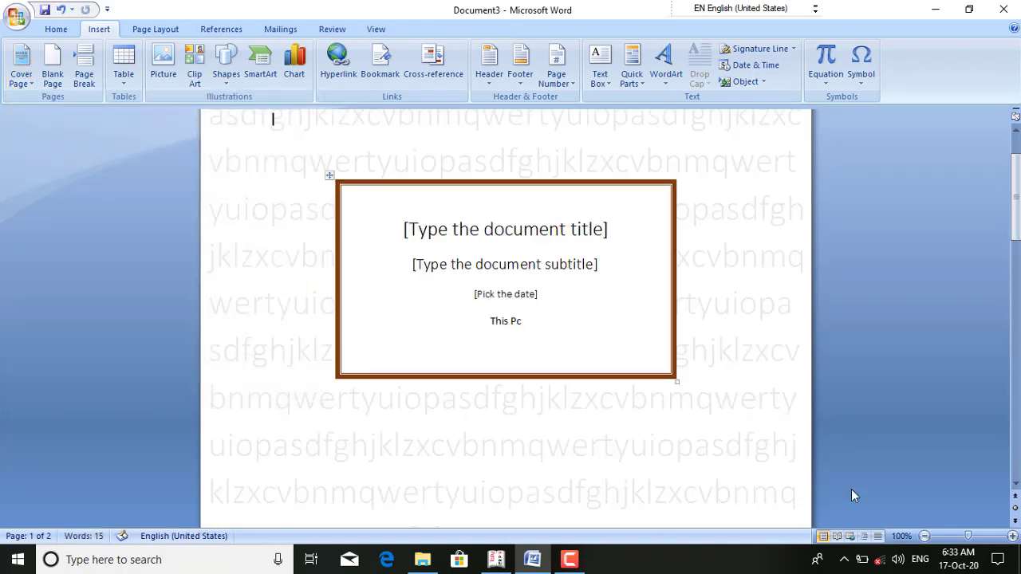
Replace the cover page's title placeholder with "Bihar Election".
{"action": "left_click", "coordinate": [424, 229]}
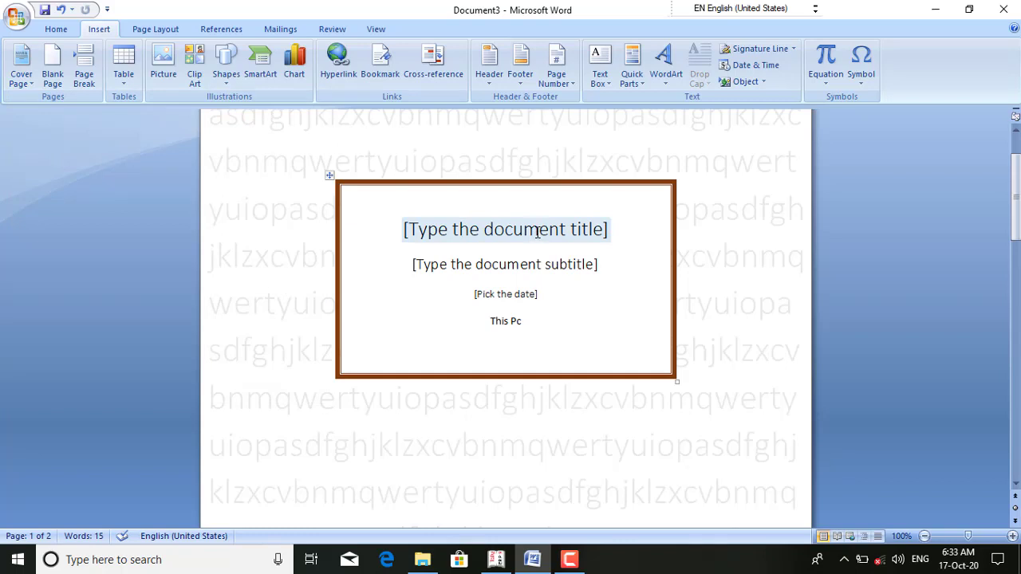
{"action": "left_click", "coordinate": [536, 231]}
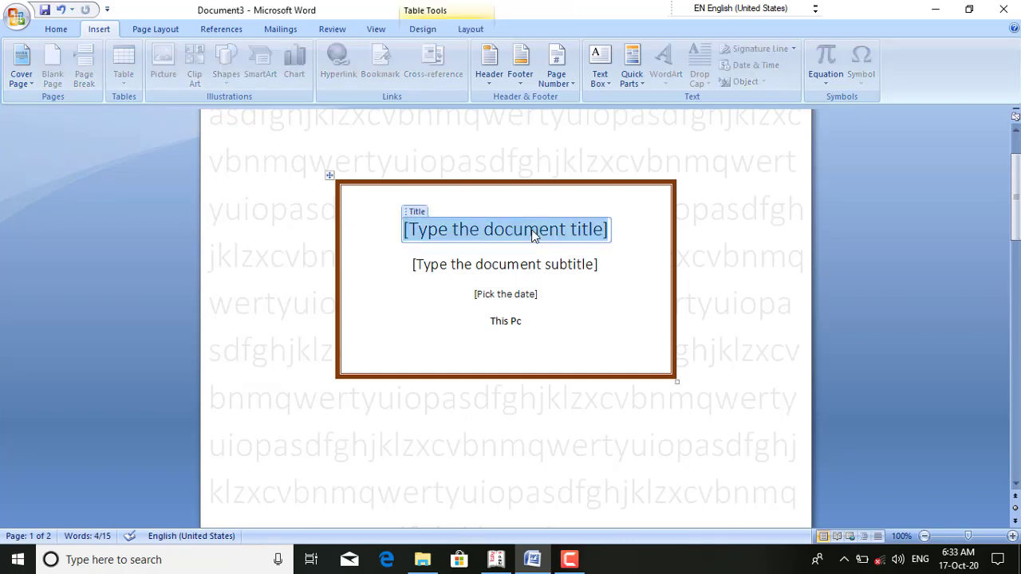
{"action": "type", "text": "B"}
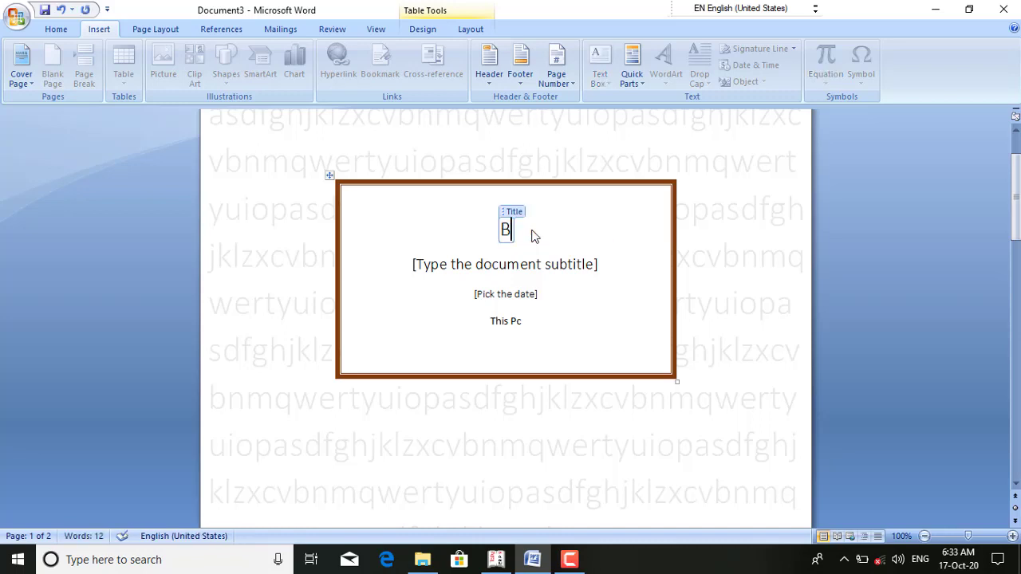
{"action": "type", "text": "ihar "}
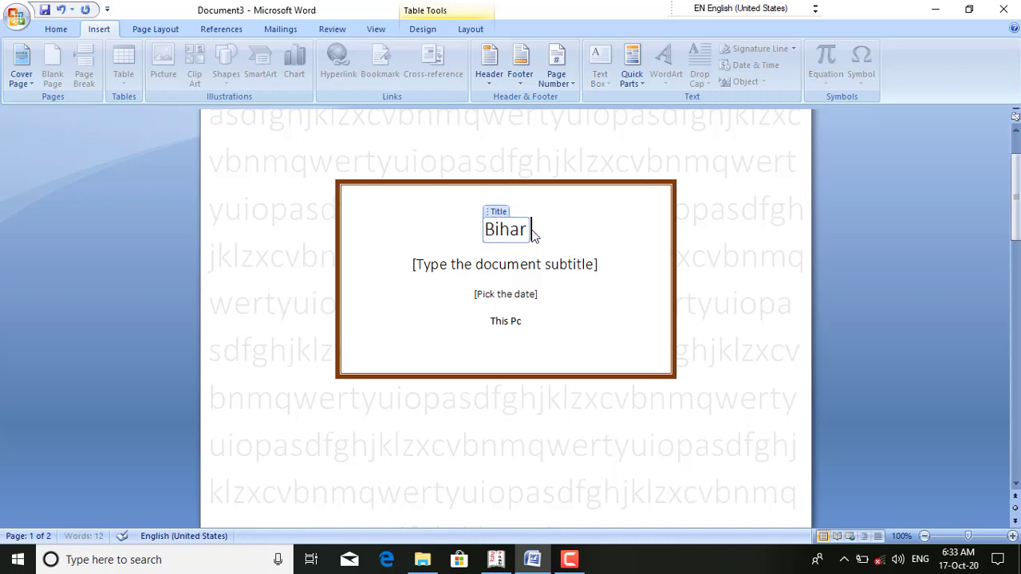
{"action": "type", "text": "El"}
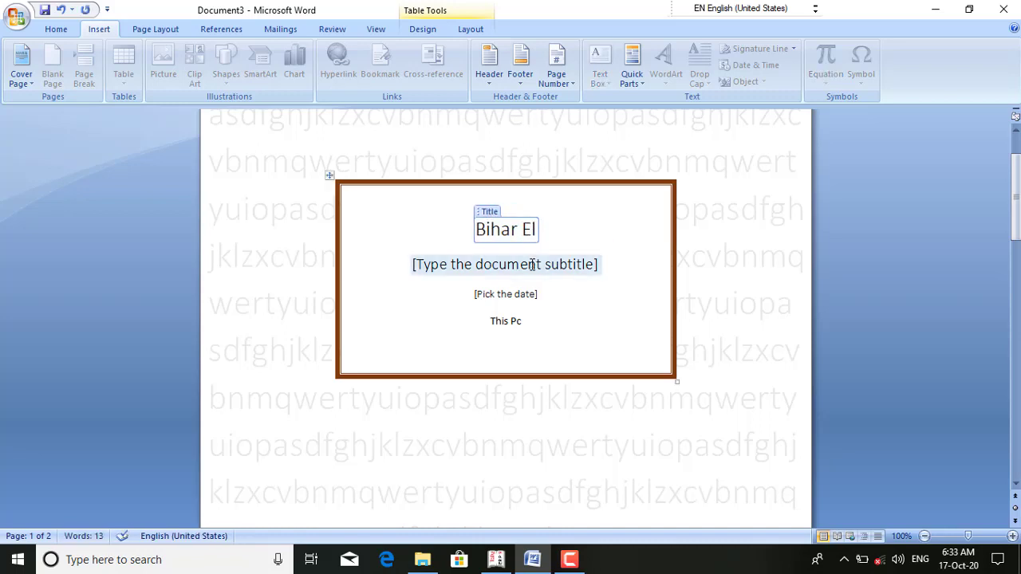
{"action": "type", "text": "ect"}
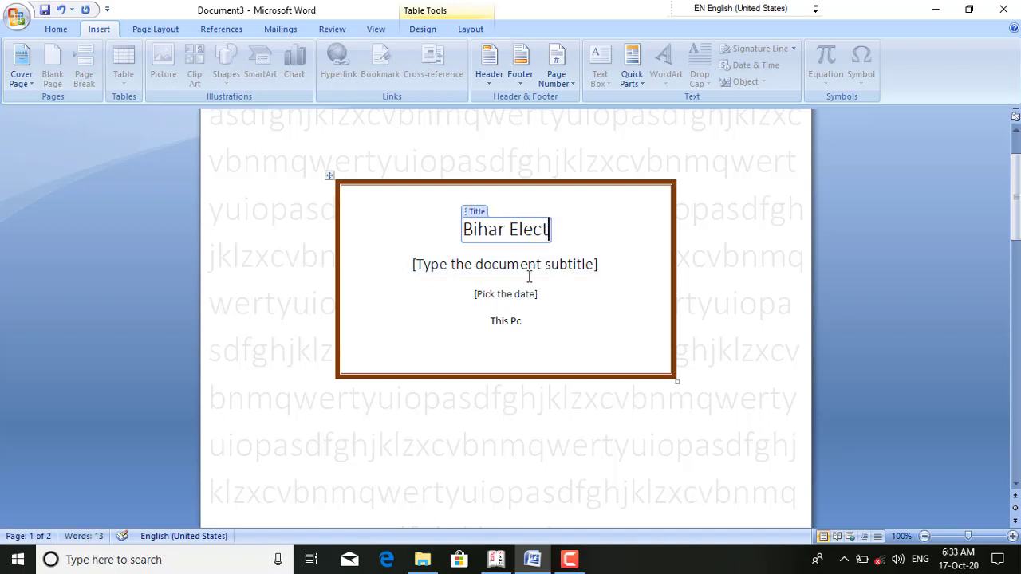
{"action": "type", "text": "ion"}
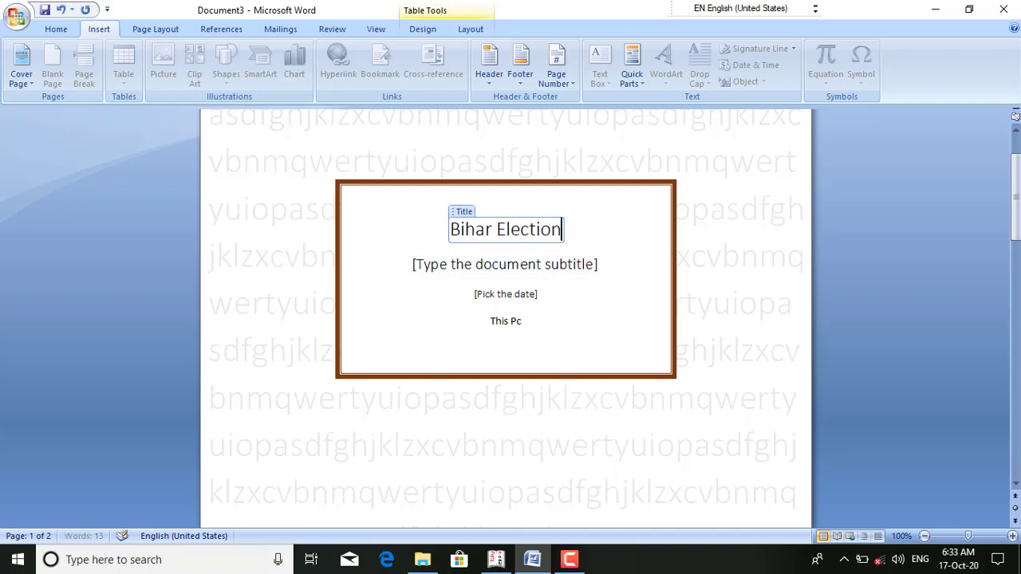
Fill in the cover page's subtitle placeholder with "Details about party.".
{"action": "left_click", "coordinate": [520, 266]}
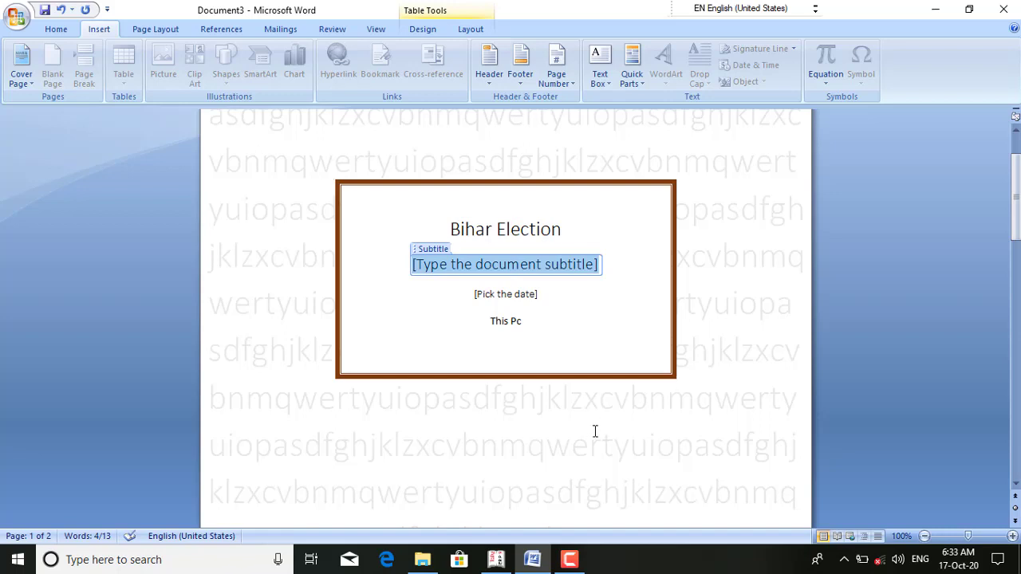
{"action": "type", "text": "De"}
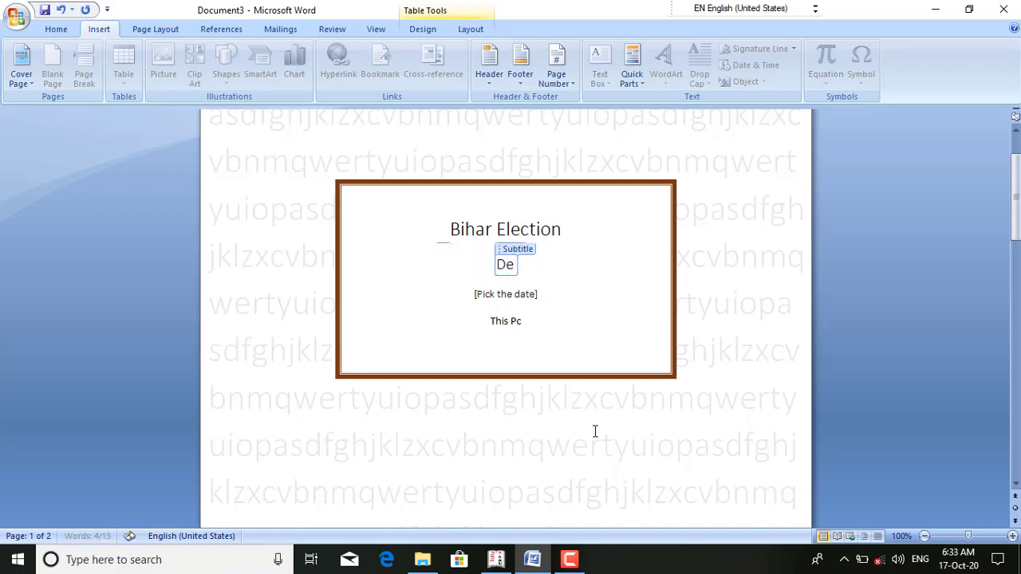
{"action": "type", "text": "tails "}
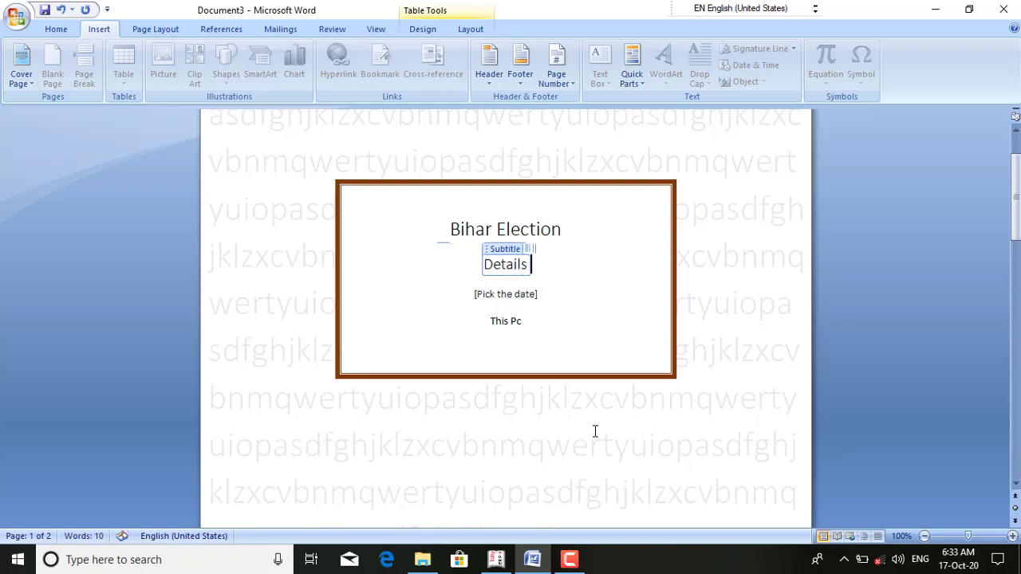
{"action": "type", "text": "about "}
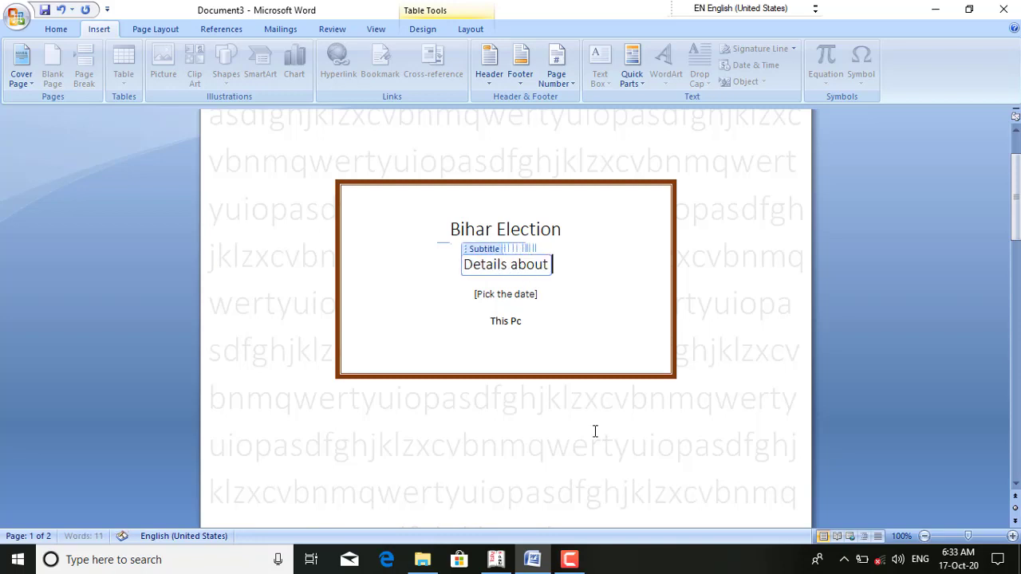
{"action": "type", "text": "party"}
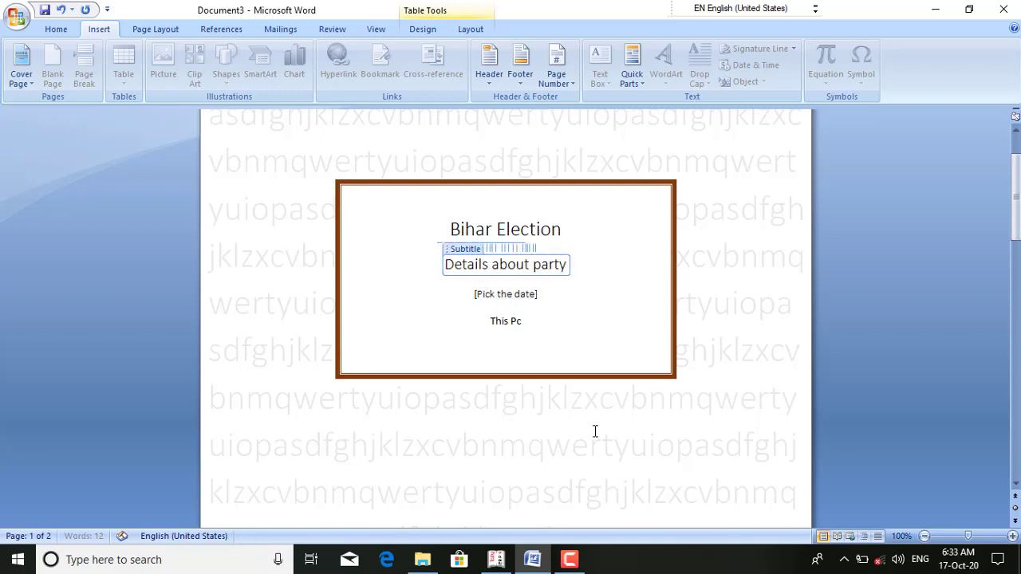
{"action": "type", "text": "."}
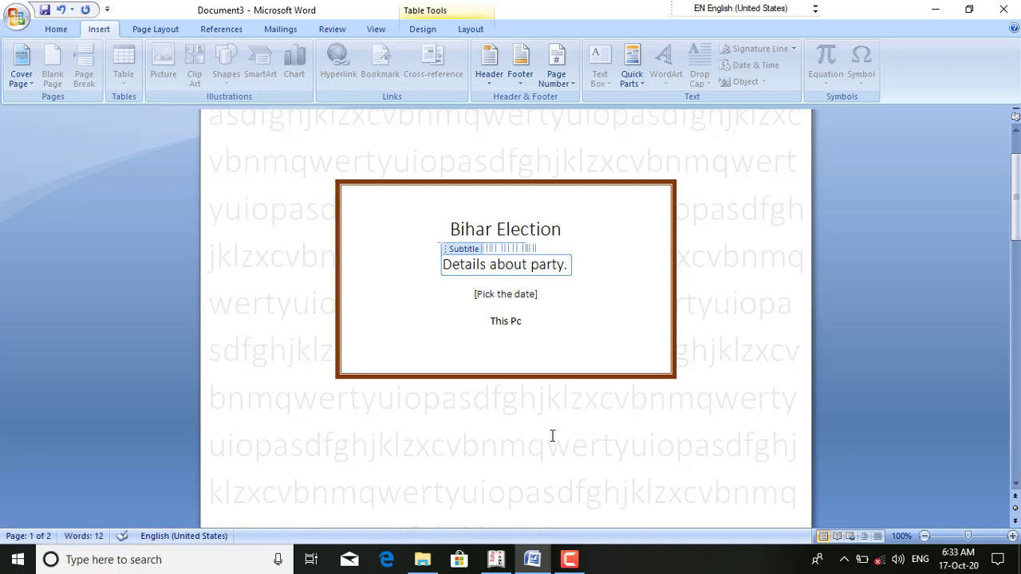
Set the cover page's date to 27 October 2020 using the date picker.
{"action": "left_click", "coordinate": [520, 295]}
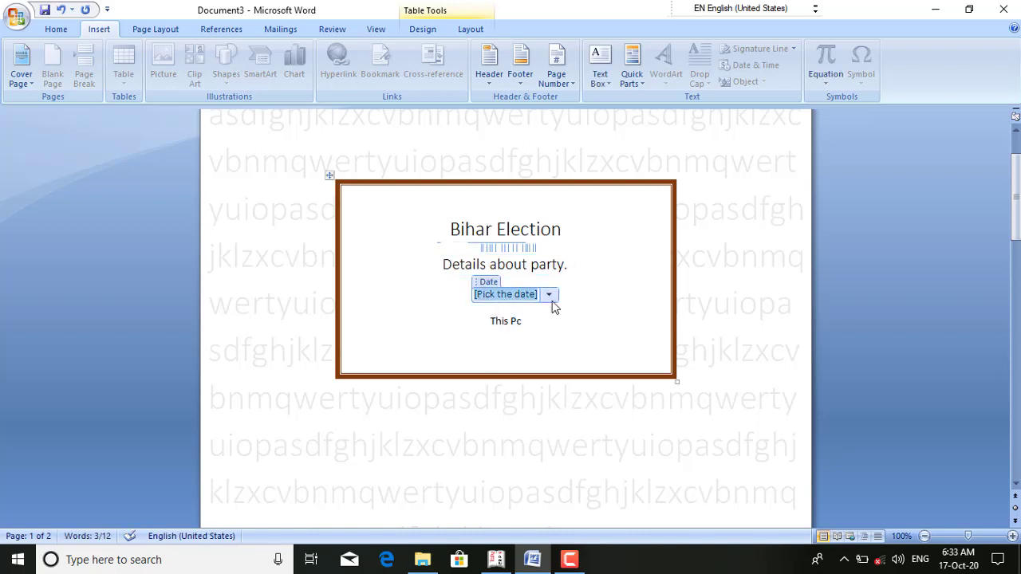
{"action": "left_click", "coordinate": [550, 297]}
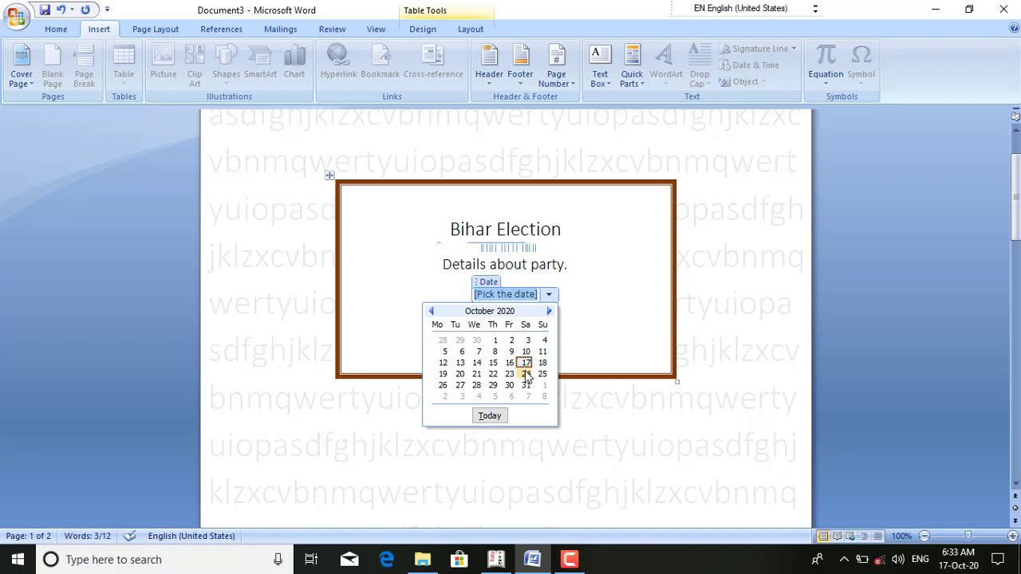
{"action": "left_click", "coordinate": [460, 387]}
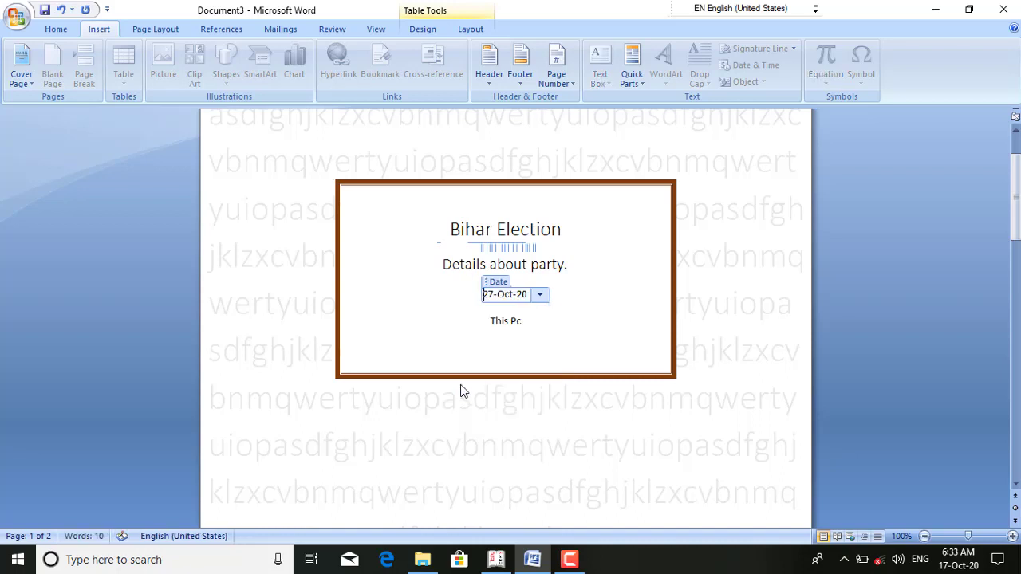
Replace the "This Pc" text in the cover page's author field with the author's full name.
{"action": "left_click", "coordinate": [511, 323]}
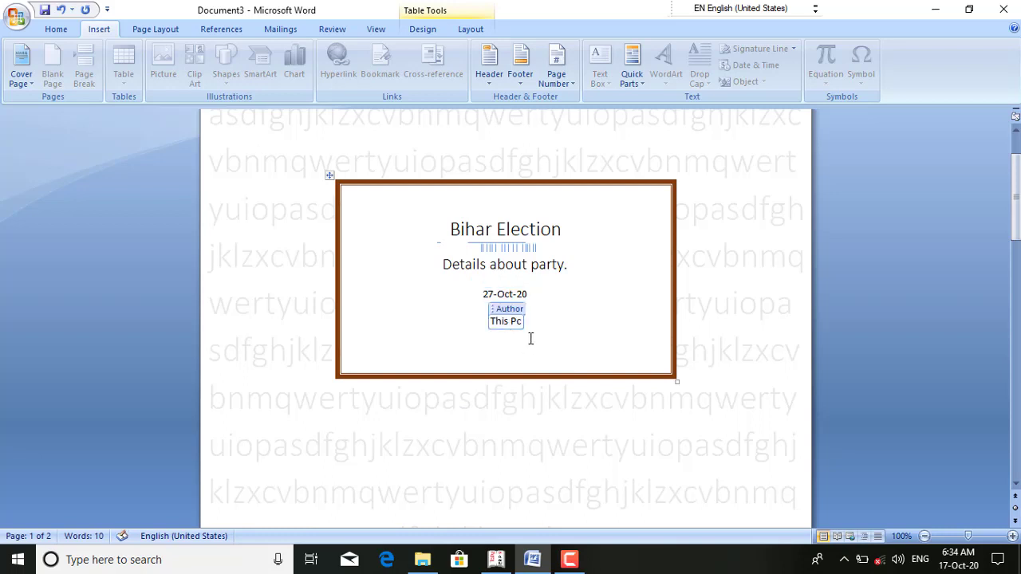
{"action": "key", "text": "ctrl+a"}
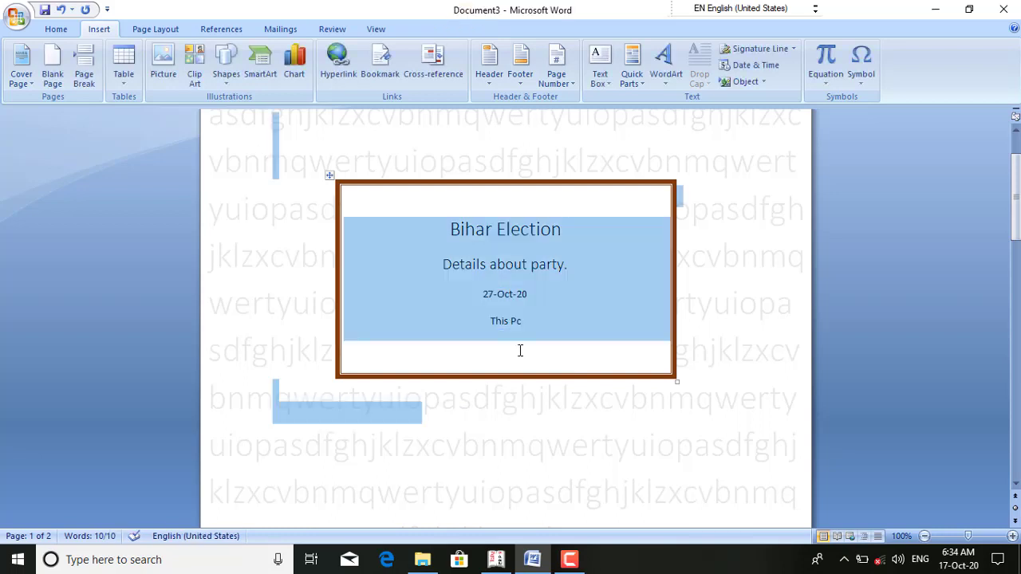
{"action": "left_click", "coordinate": [510, 326]}
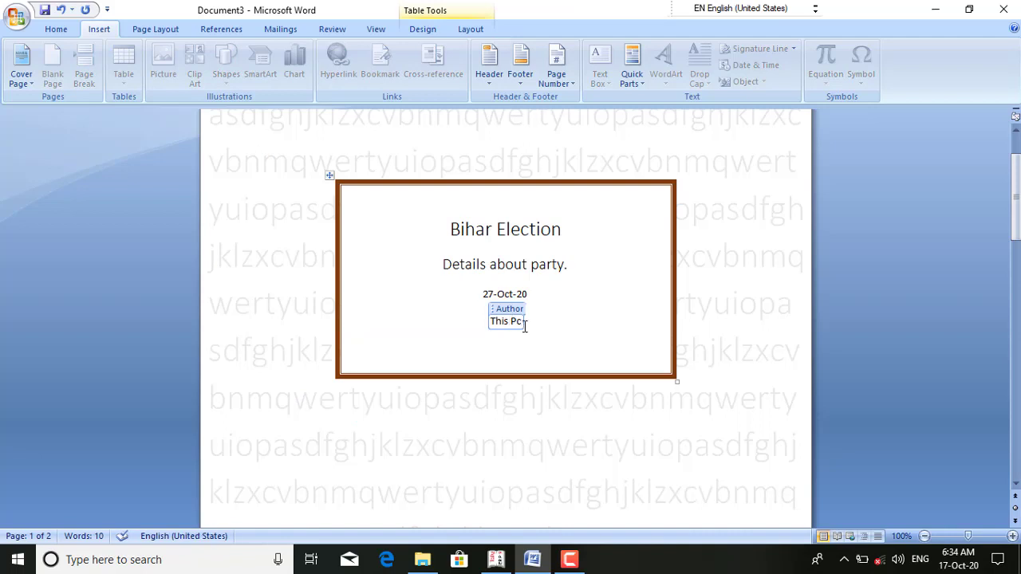
{"action": "left_click_drag", "start_coordinate": [523, 322], "coordinate": [484, 332]}
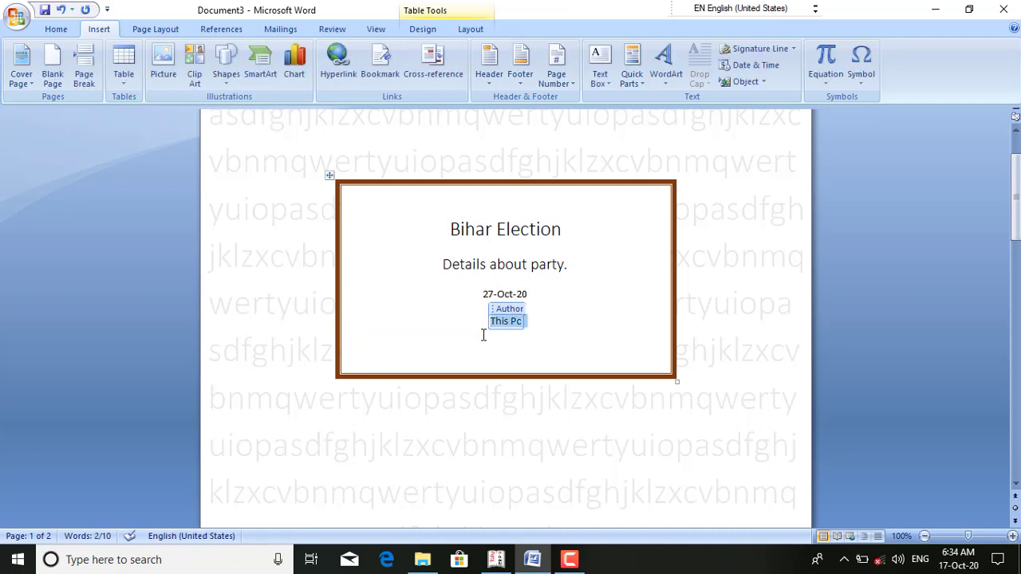
{"action": "type", "text": "Ans"}
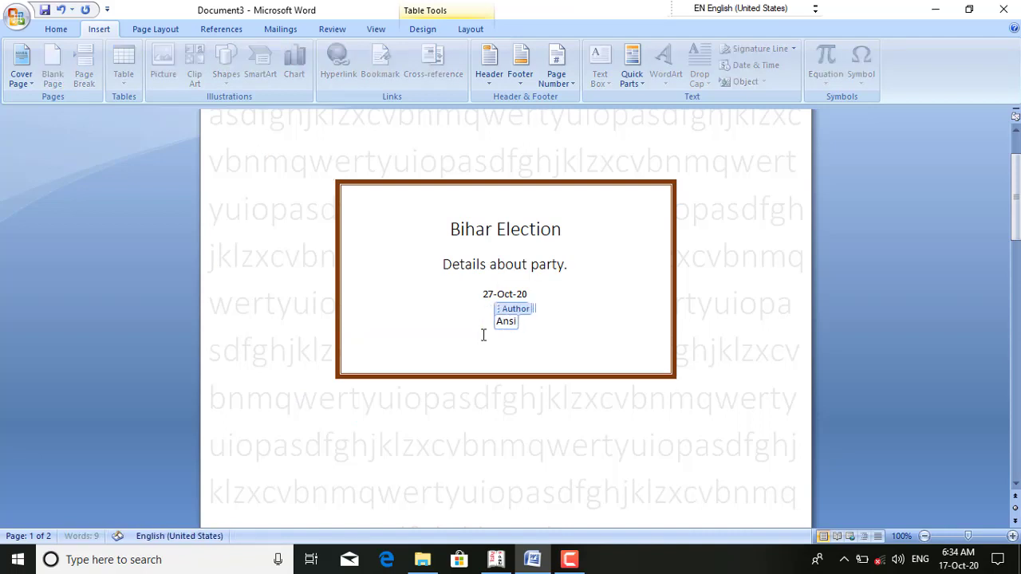
{"action": "type", "text": "ih"}
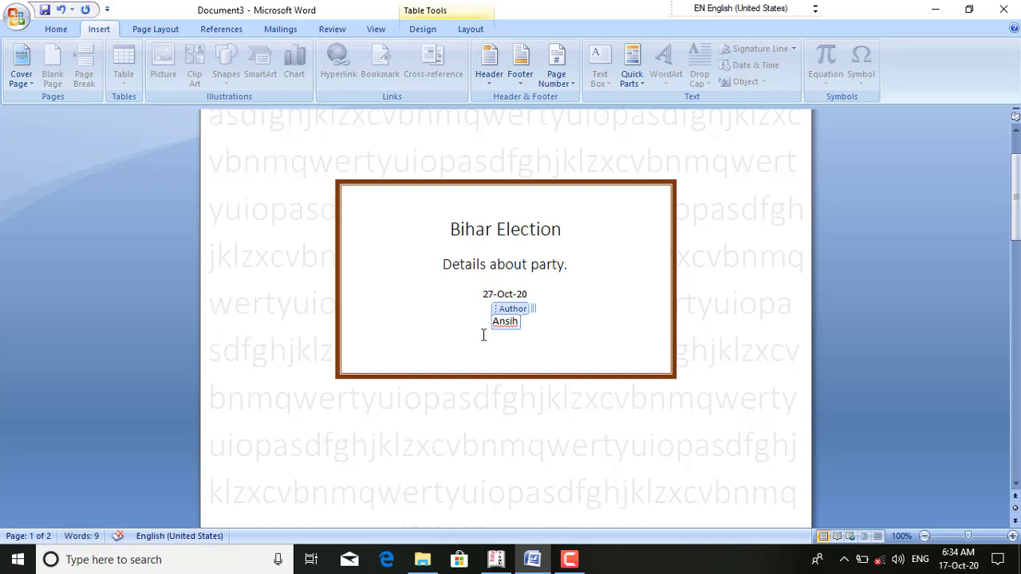
{"action": "key", "text": "BackSpace"}
{"action": "key", "text": "BackSpace"}
{"action": "key", "text": "BackSpace"}
{"action": "type", "text": "ish K"}
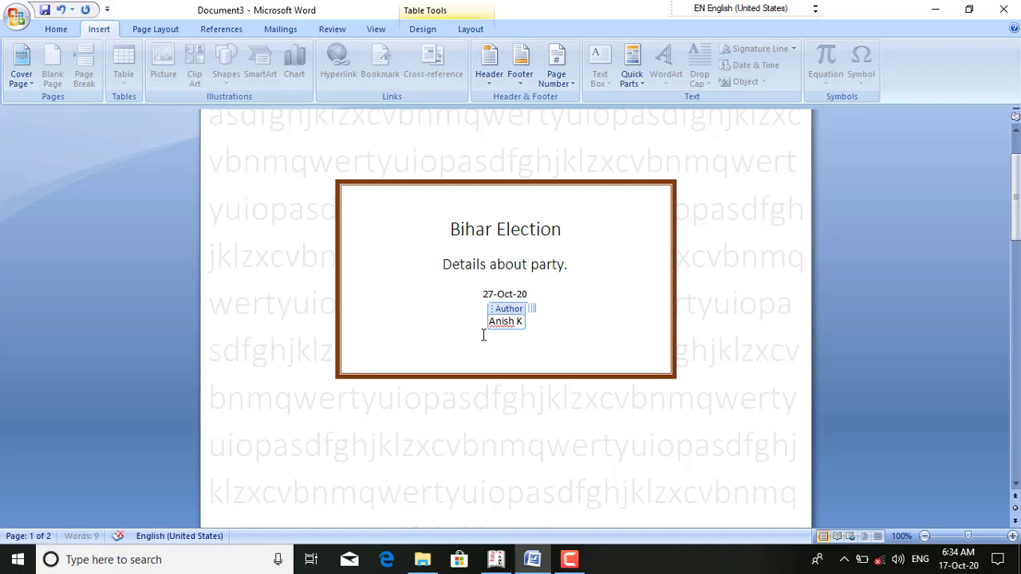
{"action": "type", "text": "umar"}
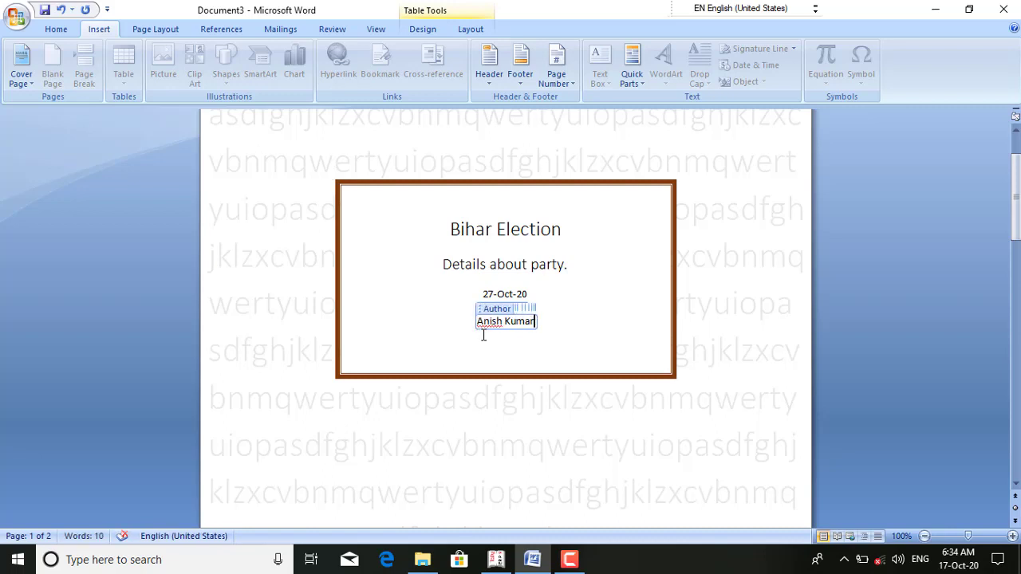
{"action": "type", "text": " Kar"}
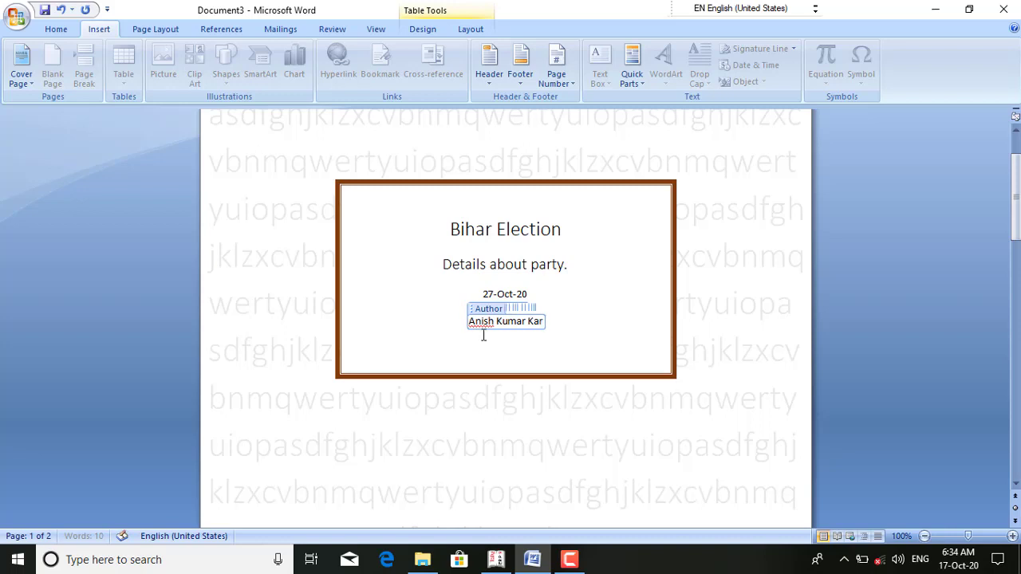
{"action": "type", "text": "n"}
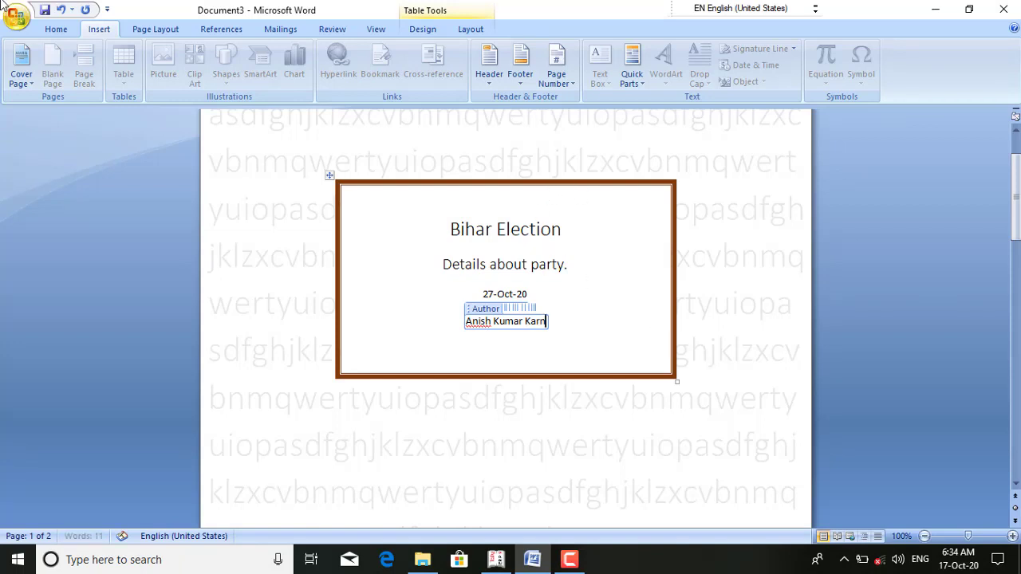
Open the print preview of the document to examine the completed cover page.
{"action": "left_click", "coordinate": [17, 29]}
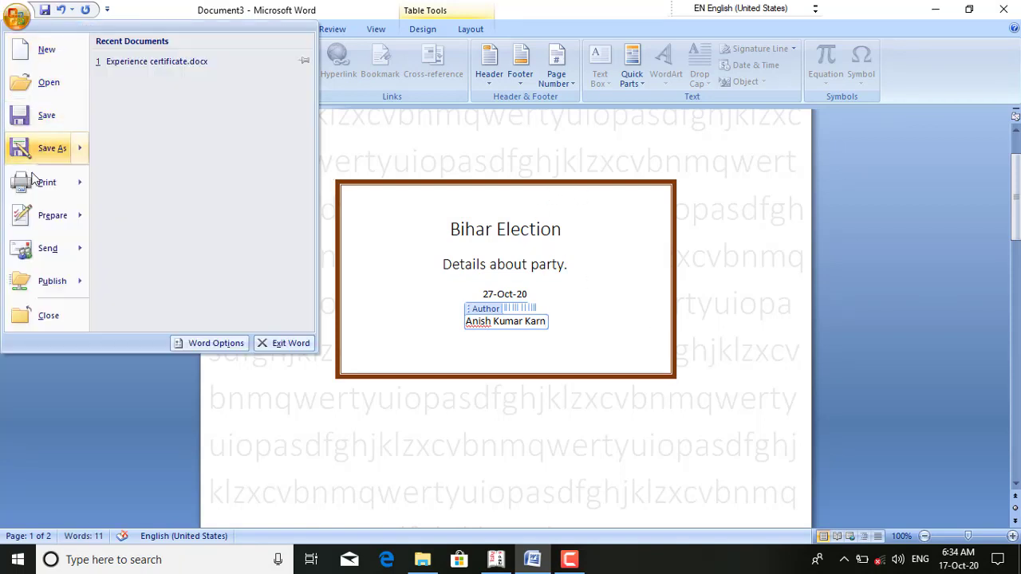
{"action": "mouse_move", "coordinate": [77, 175]}
{"action": "left_click", "coordinate": [143, 150]}
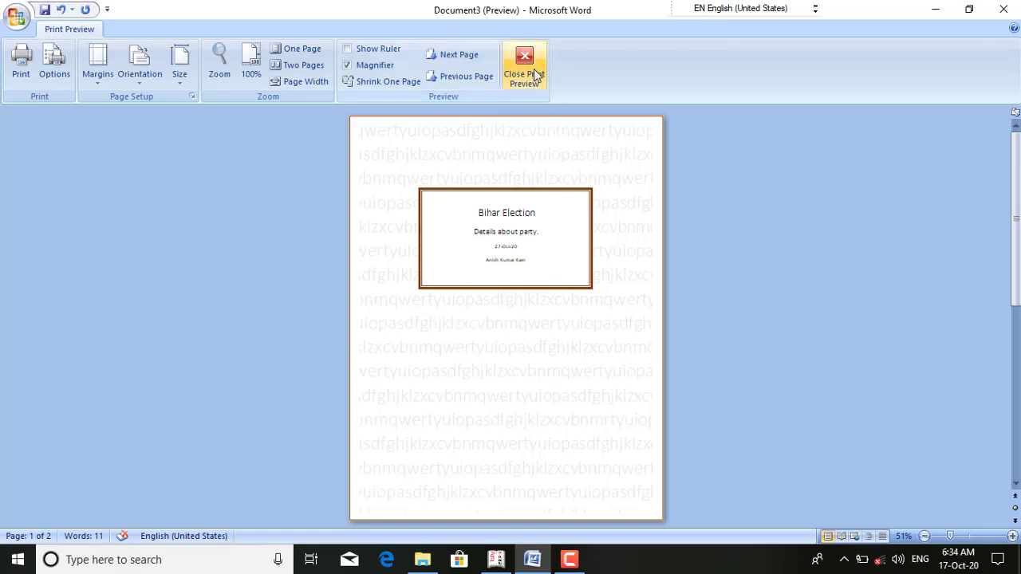
Close the print preview and place the insertion point on the empty page following the cover page.
{"action": "left_click", "coordinate": [525, 65]}
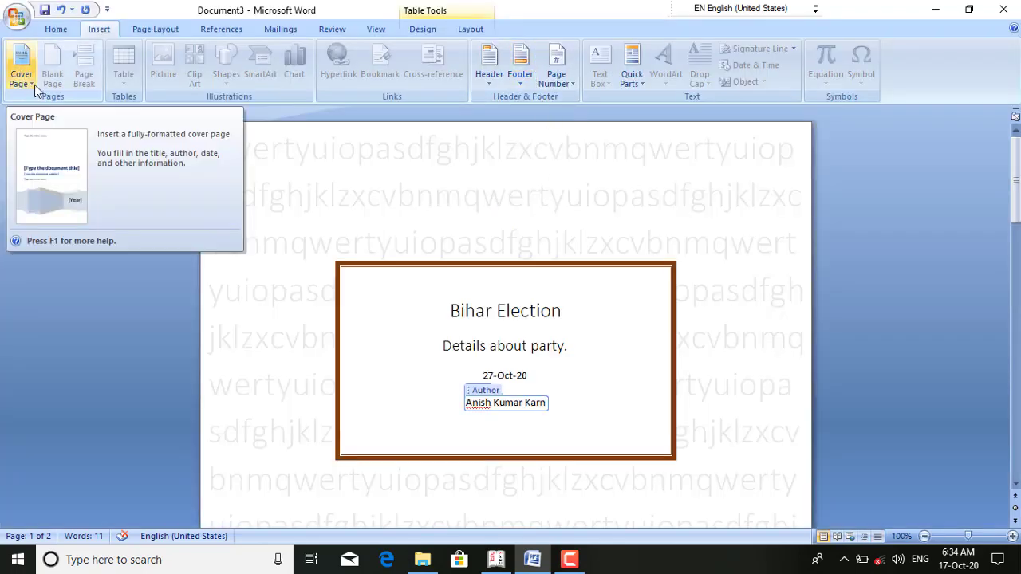
{"action": "left_click", "coordinate": [734, 469]}
{"action": "scroll", "coordinate": [734, 468], "scroll_direction": "down", "scroll_amount": 2}
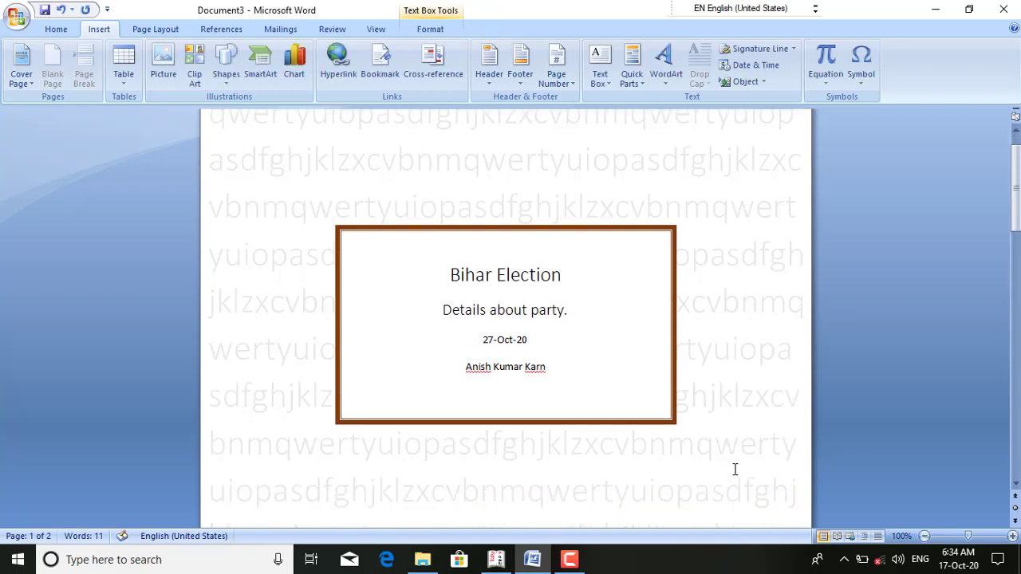
{"action": "left_click", "coordinate": [466, 333]}
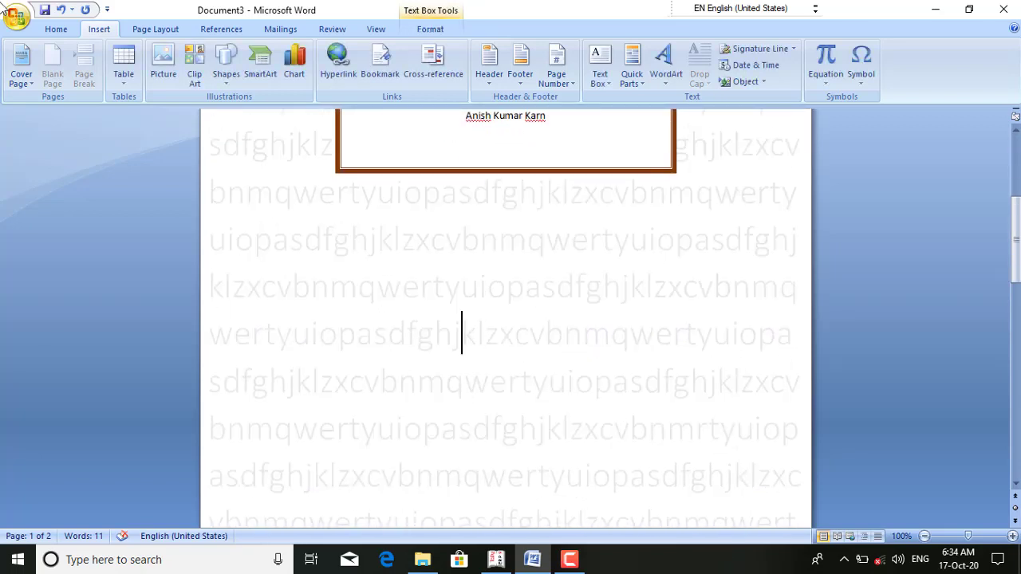
{"action": "scroll", "coordinate": [327, 338], "scroll_direction": "down", "scroll_amount": 1}
{"action": "scroll", "coordinate": [327, 338], "scroll_direction": "down", "scroll_amount": 3}
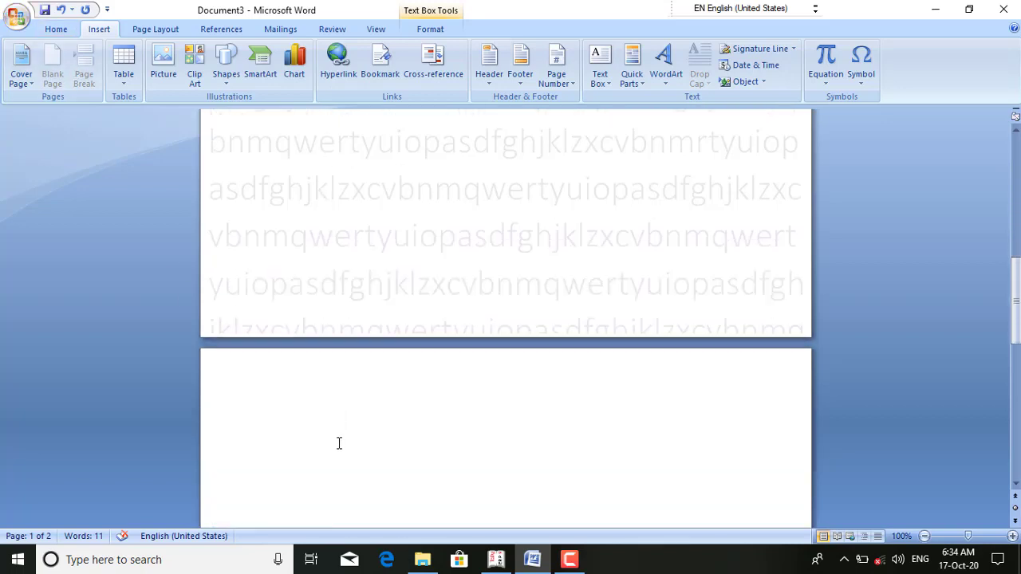
{"action": "left_click", "coordinate": [329, 402]}
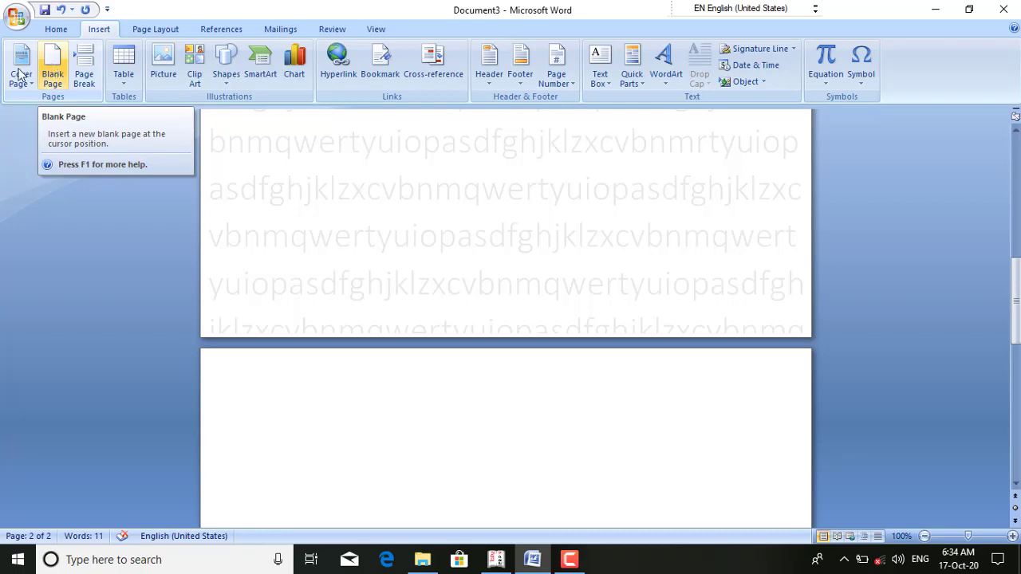
Insert a blank page at the insertion point on the page after the cover page.
{"action": "left_click", "coordinate": [16, 17]}
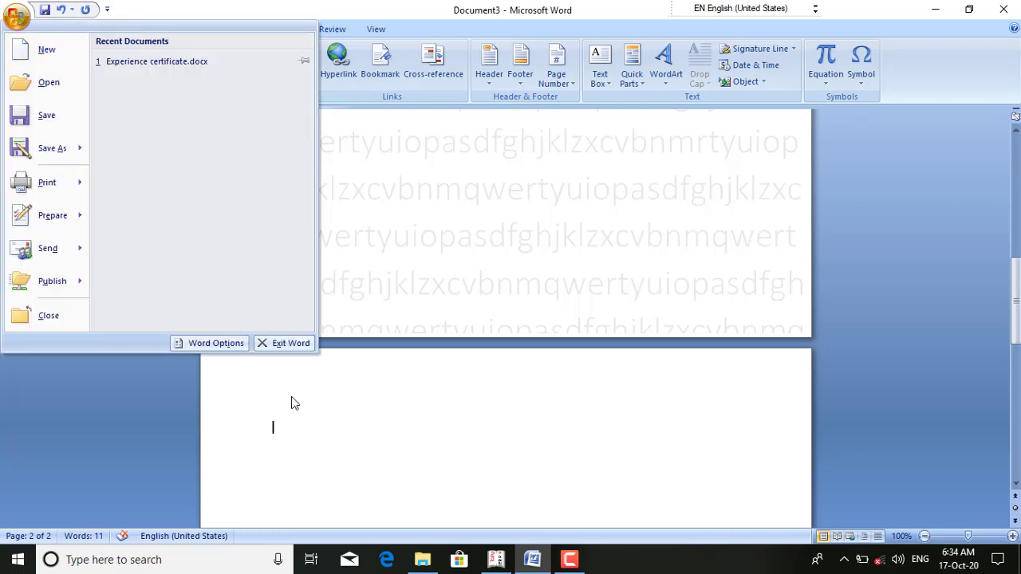
{"action": "left_click", "coordinate": [314, 419]}
{"action": "scroll", "coordinate": [374, 369], "scroll_direction": "down", "scroll_amount": 10}
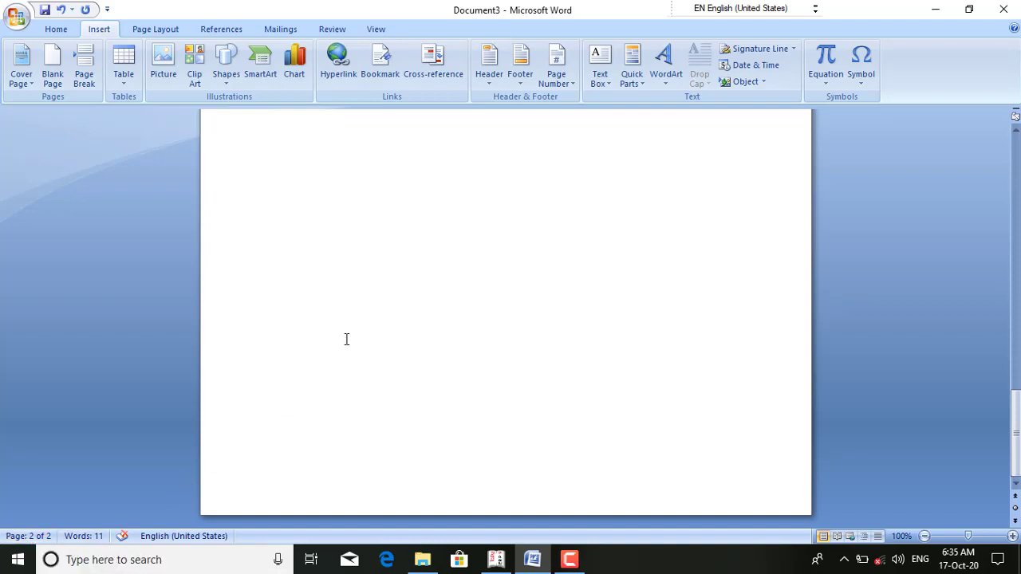
{"action": "scroll", "coordinate": [346, 340], "scroll_direction": "up", "scroll_amount": 4}
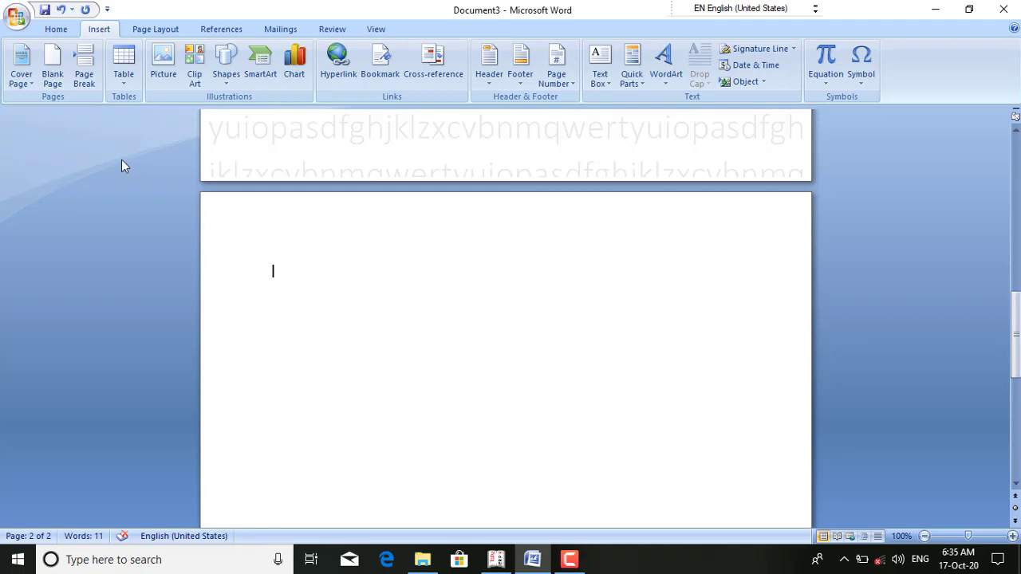
{"action": "left_click", "coordinate": [54, 72]}
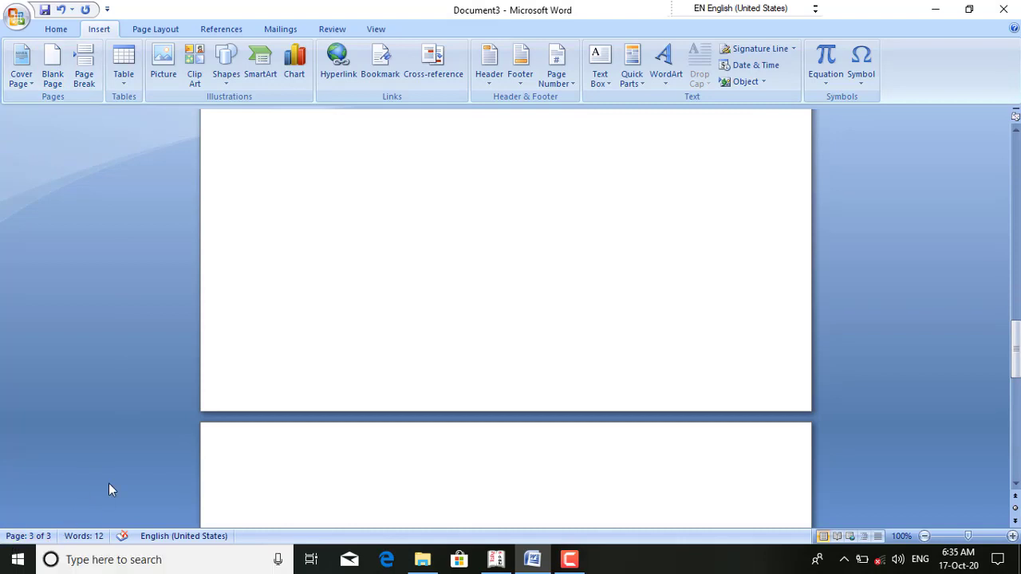
{"action": "scroll", "coordinate": [371, 291], "scroll_direction": "up", "scroll_amount": 10}
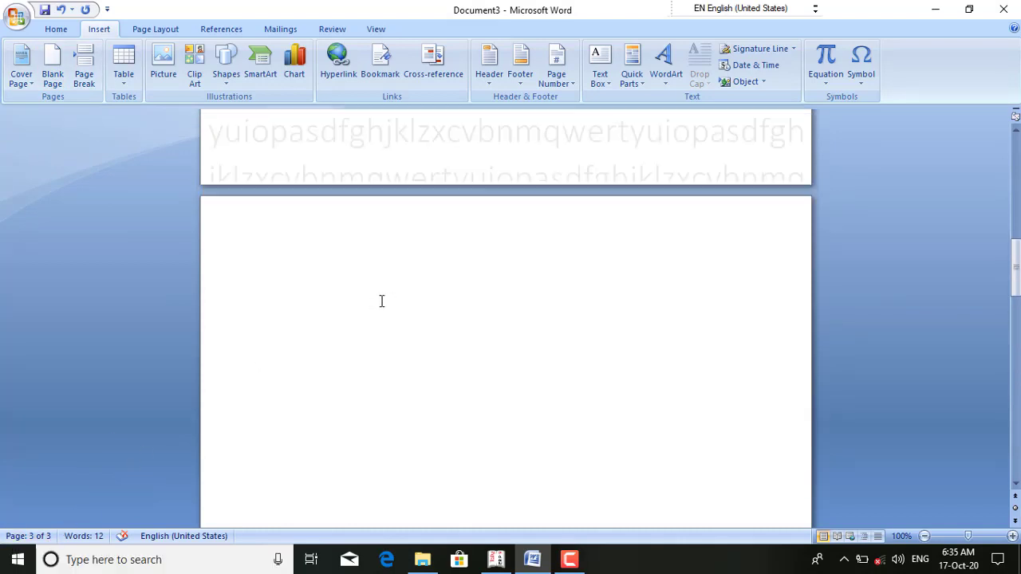
{"action": "scroll", "coordinate": [381, 301], "scroll_direction": "up", "scroll_amount": 4}
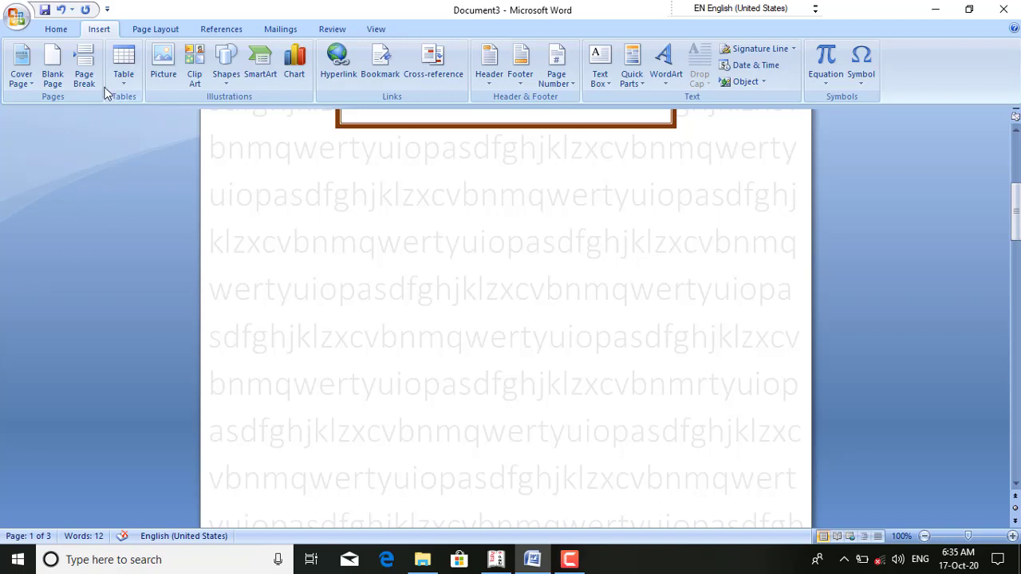
Insert a page break at the insertion point on the document's last page.
{"action": "left_click", "coordinate": [85, 70]}
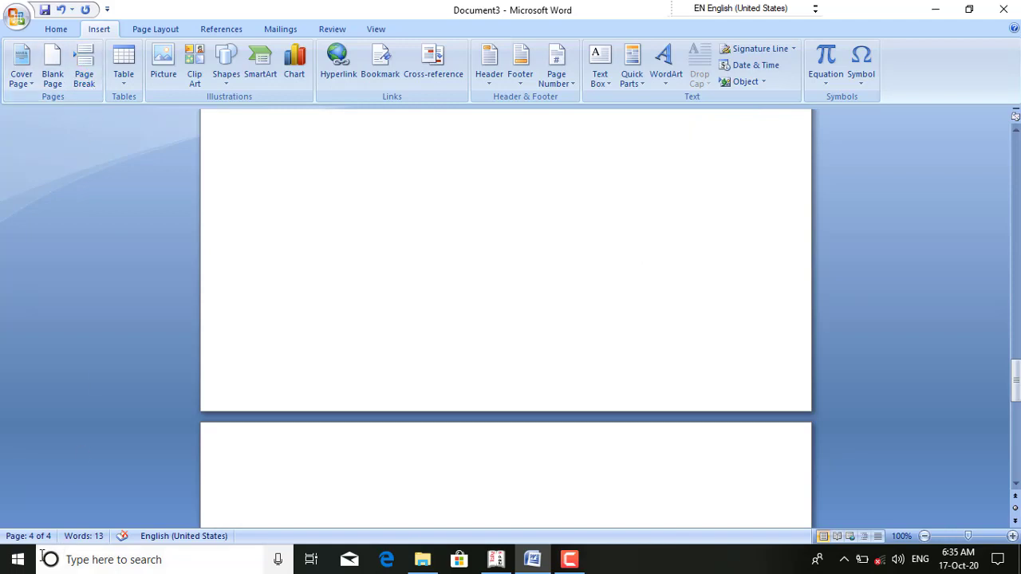
{"action": "scroll", "coordinate": [210, 461], "scroll_direction": "down", "scroll_amount": 5}
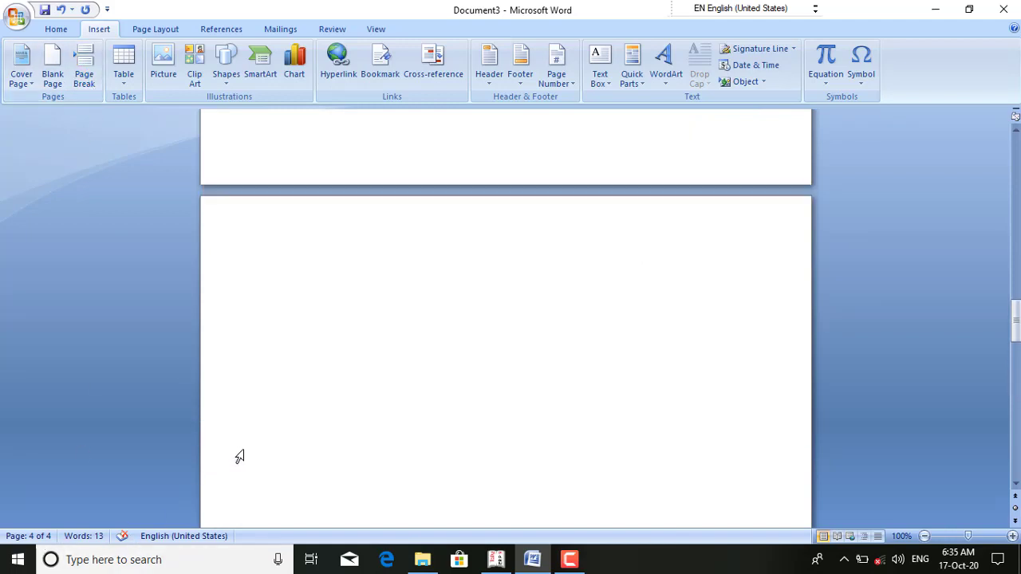
{"action": "scroll", "coordinate": [239, 457], "scroll_direction": "up", "scroll_amount": 20}
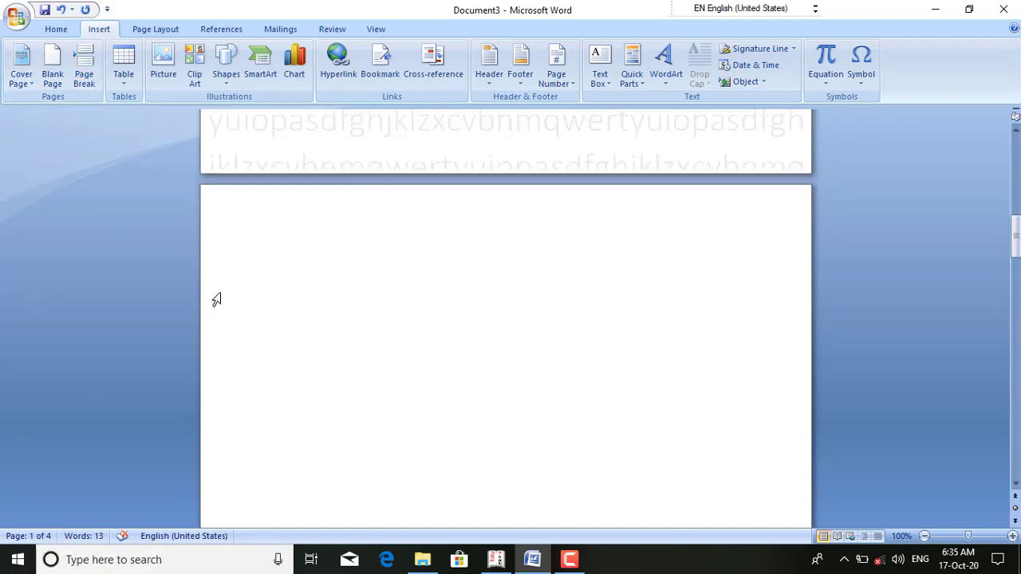
Enter "Page Break is use to divide page in to many parts according to our need." on the second page.
{"action": "left_click", "coordinate": [296, 234]}
{"action": "type", "text": "P"}
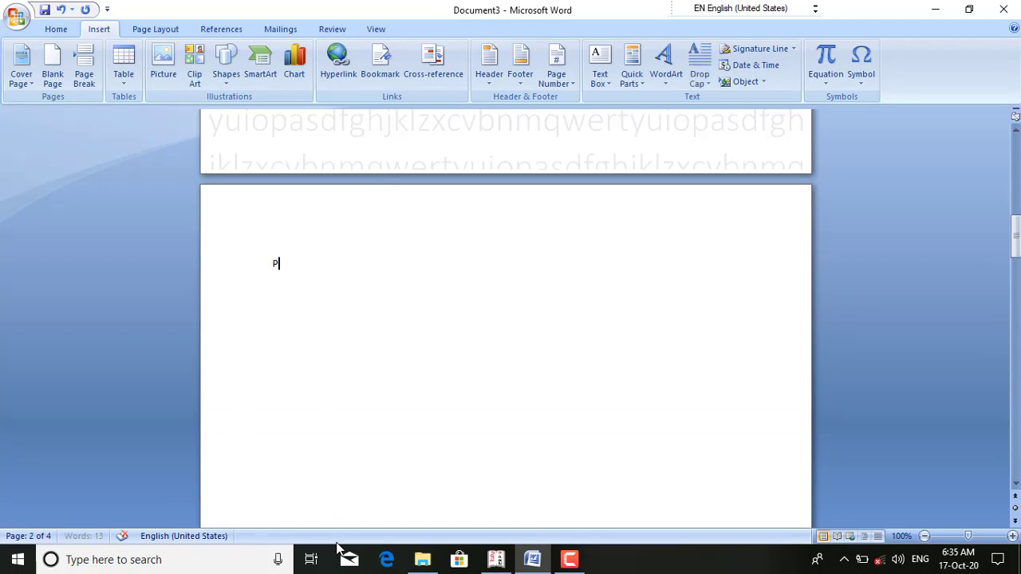
{"action": "type", "text": "age "}
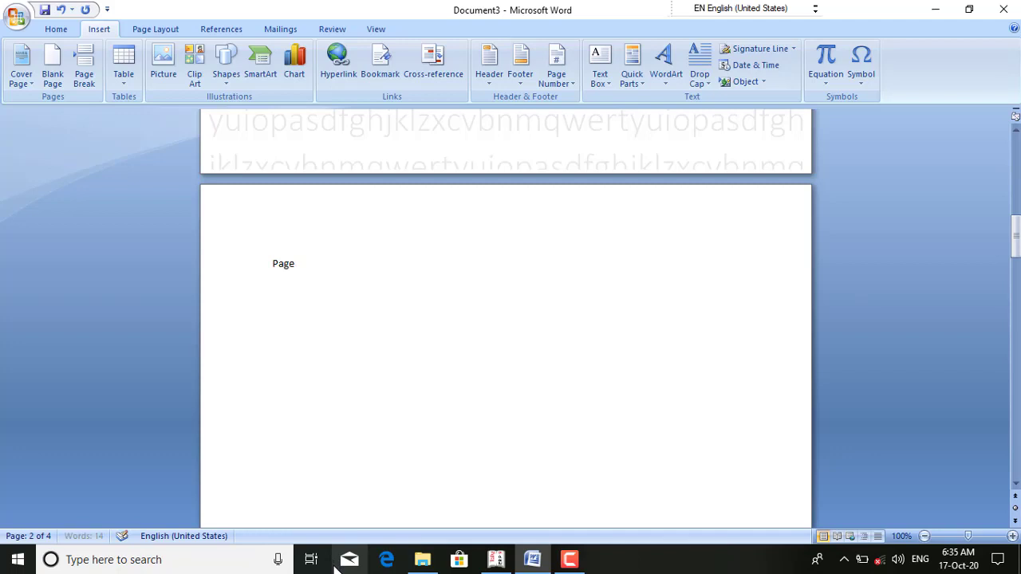
{"action": "type", "text": "Break is us"}
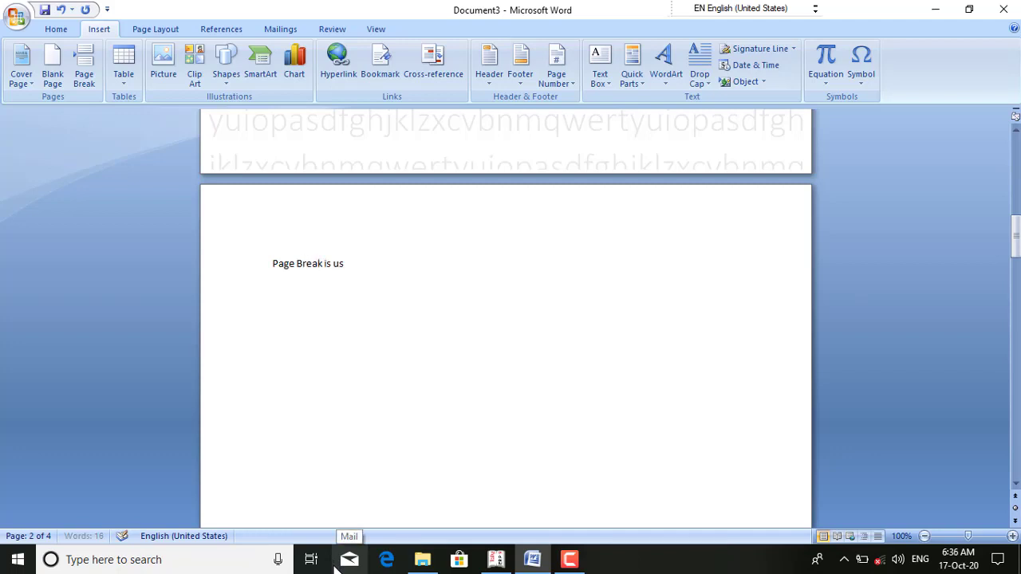
{"action": "type", "text": "e to d"}
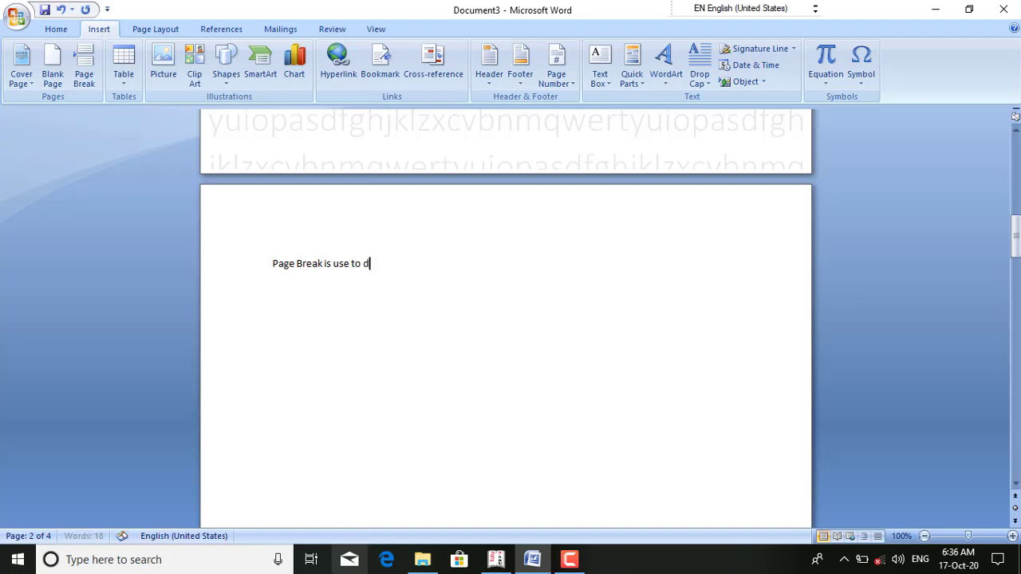
{"action": "type", "text": "ivide page in to many"}
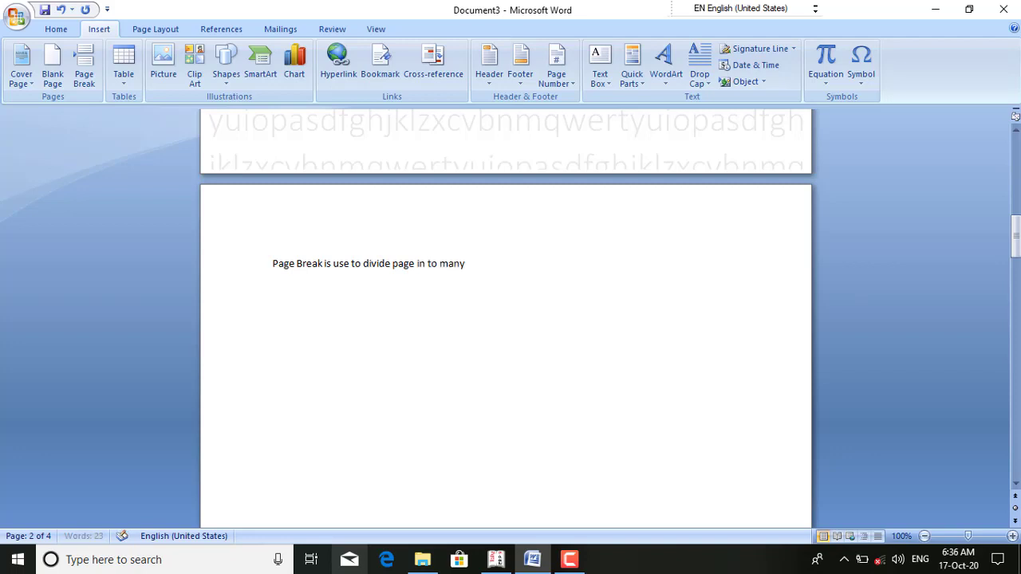
{"action": "type", "text": " parts according to our"}
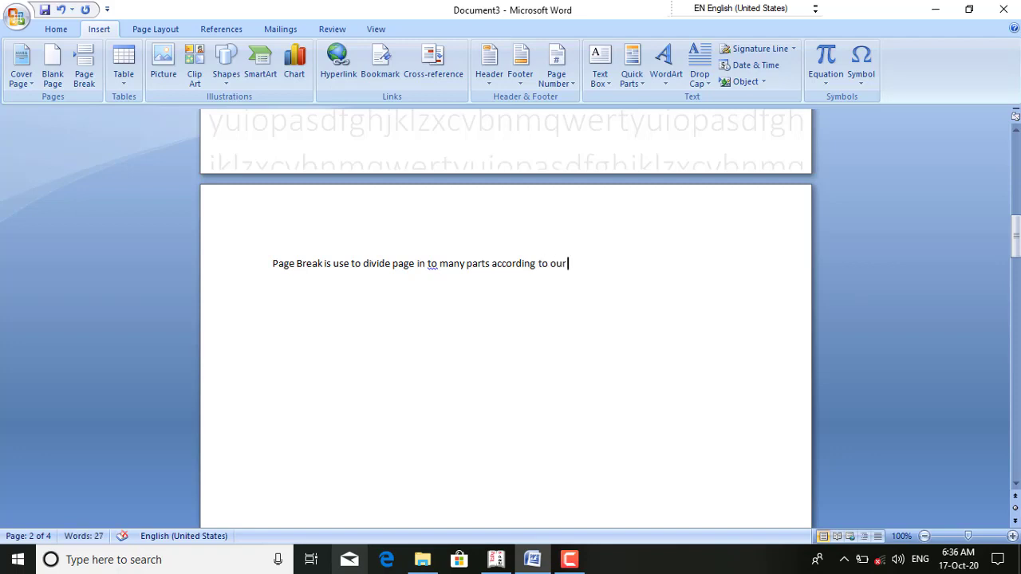
{"action": "type", "text": " need."}
Set the font size of the whole page-break sentence on the second page to 36.
{"action": "left_click_drag", "start_coordinate": [630, 268], "coordinate": [268, 271]}
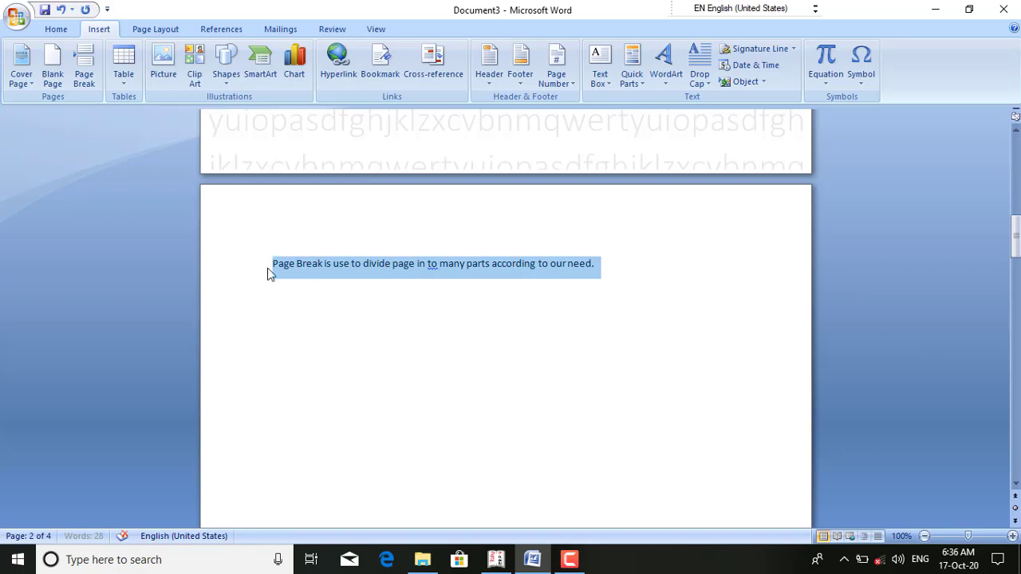
{"action": "left_click", "coordinate": [54, 30]}
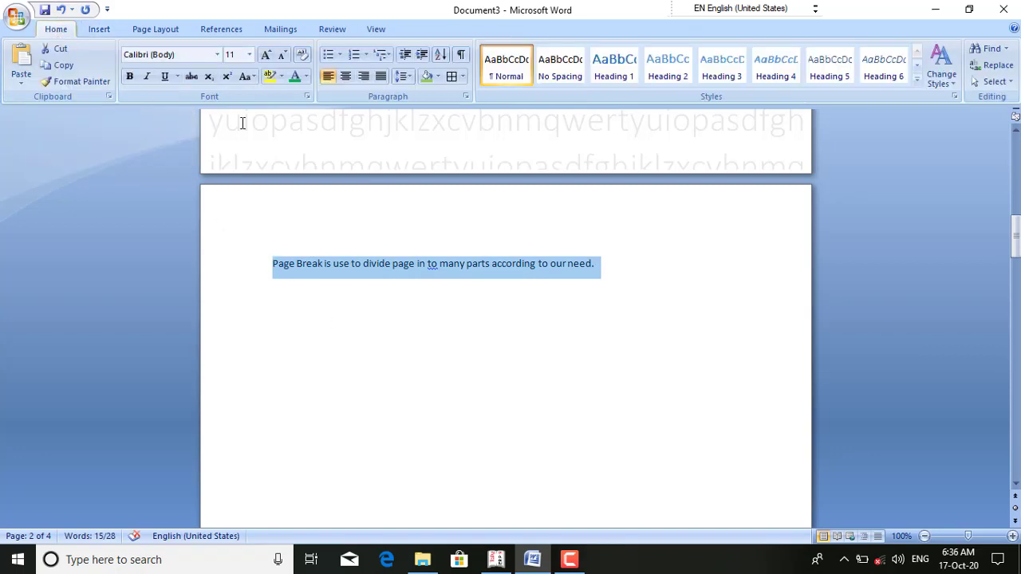
{"action": "left_click", "coordinate": [250, 56]}
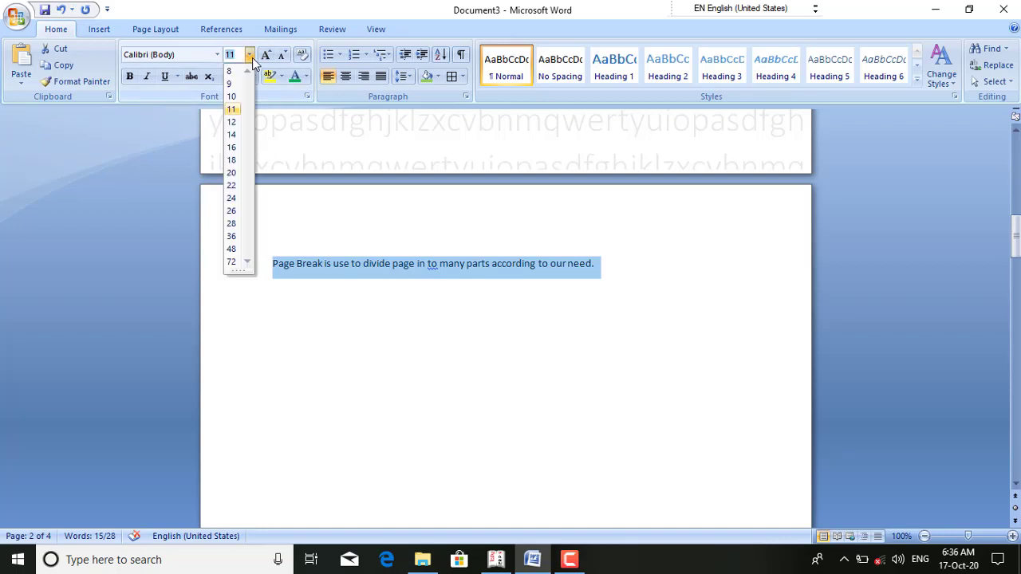
{"action": "left_click", "coordinate": [231, 238]}
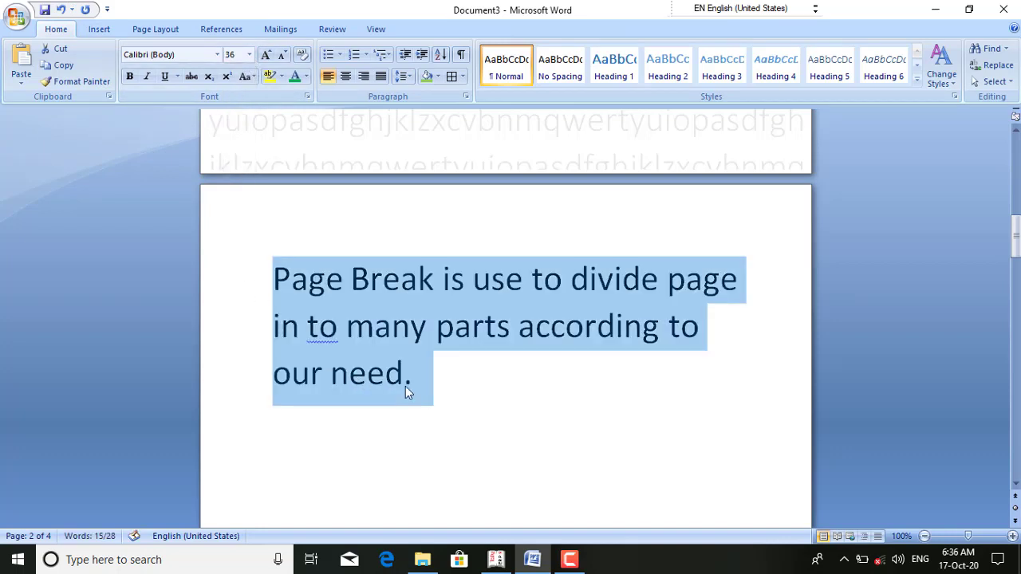
{"action": "left_click", "coordinate": [453, 398]}
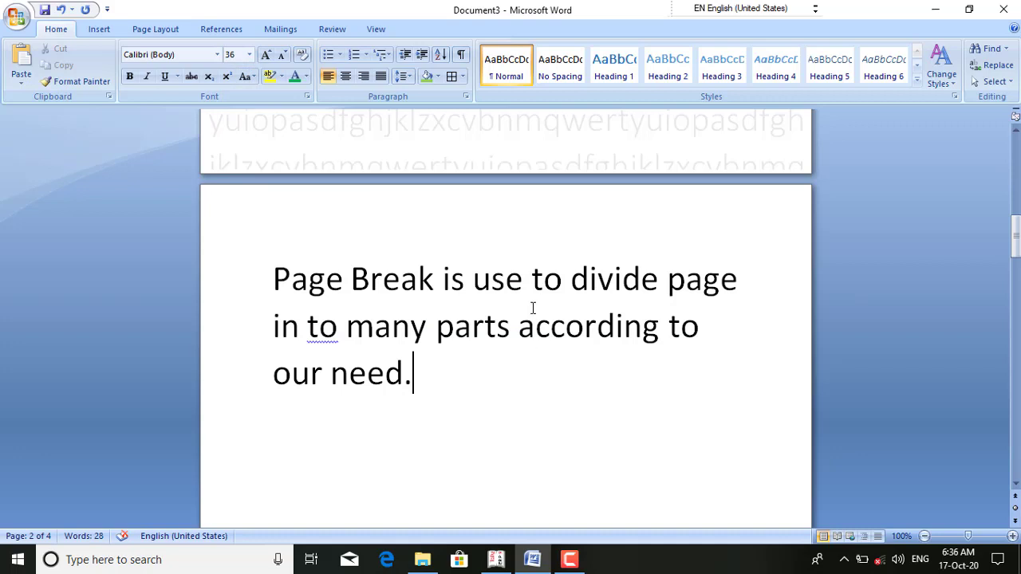
Insert a page break right after the words "Page Break" so the rest of the sentence starts on a new page.
{"action": "left_click", "coordinate": [444, 280]}
{"action": "left_click", "coordinate": [101, 30]}
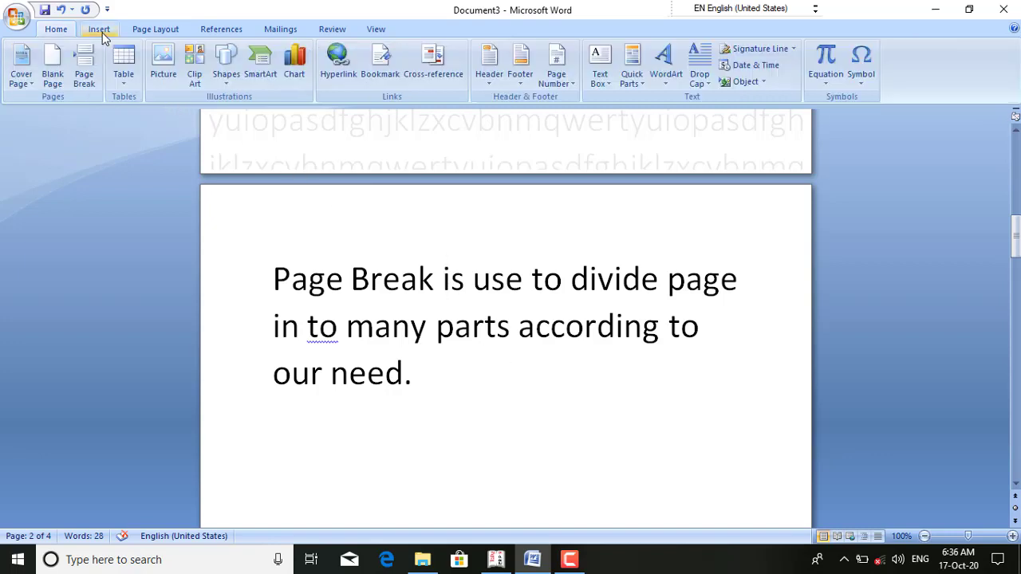
{"action": "left_click", "coordinate": [84, 74]}
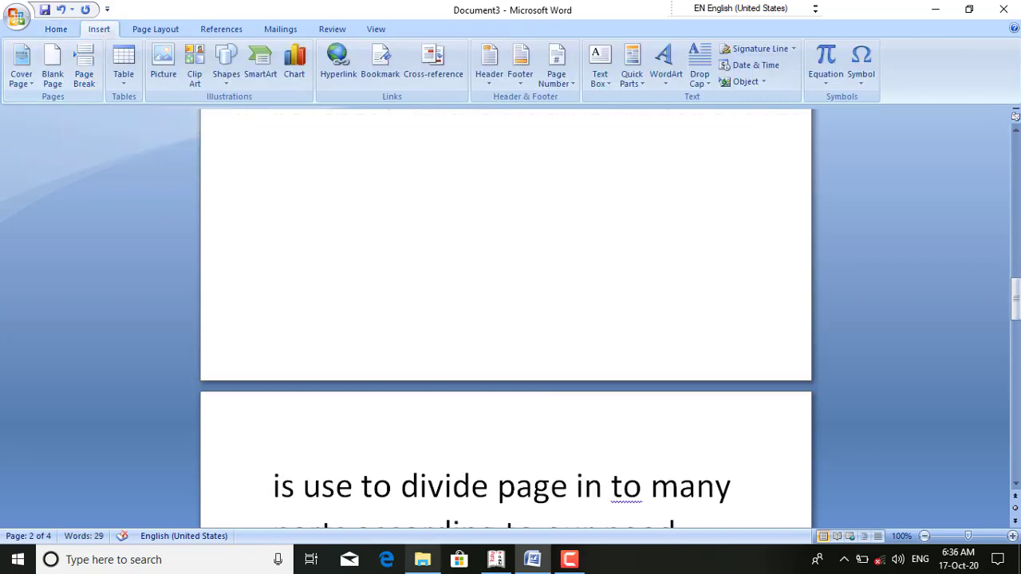
{"action": "scroll", "coordinate": [526, 515], "scroll_direction": "down", "scroll_amount": 3}
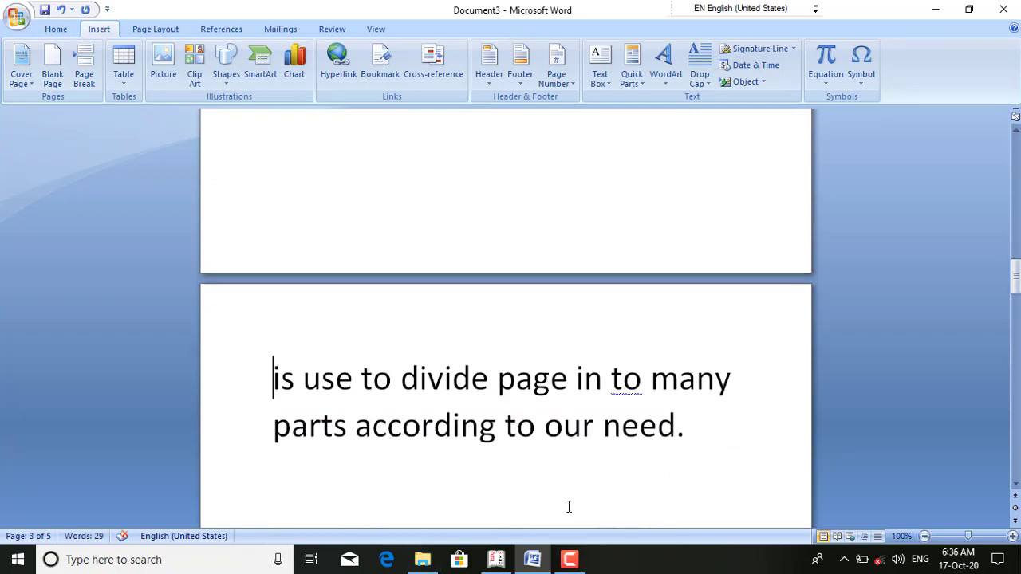
{"action": "scroll", "coordinate": [554, 456], "scroll_direction": "up", "scroll_amount": 19}
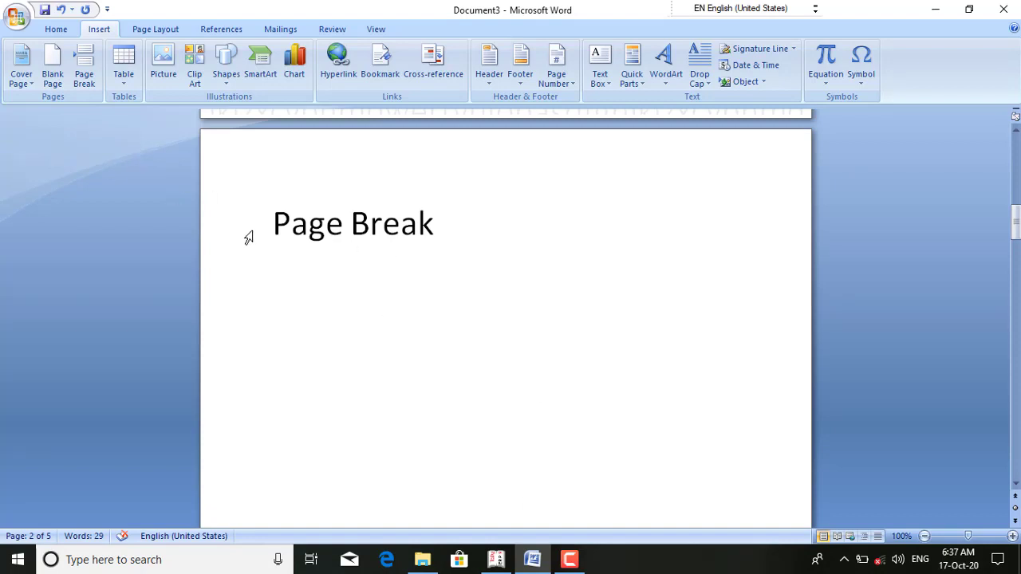
{"action": "scroll", "coordinate": [248, 239], "scroll_direction": "down", "scroll_amount": 10}
{"action": "scroll", "coordinate": [254, 244], "scroll_direction": "down", "scroll_amount": 3}
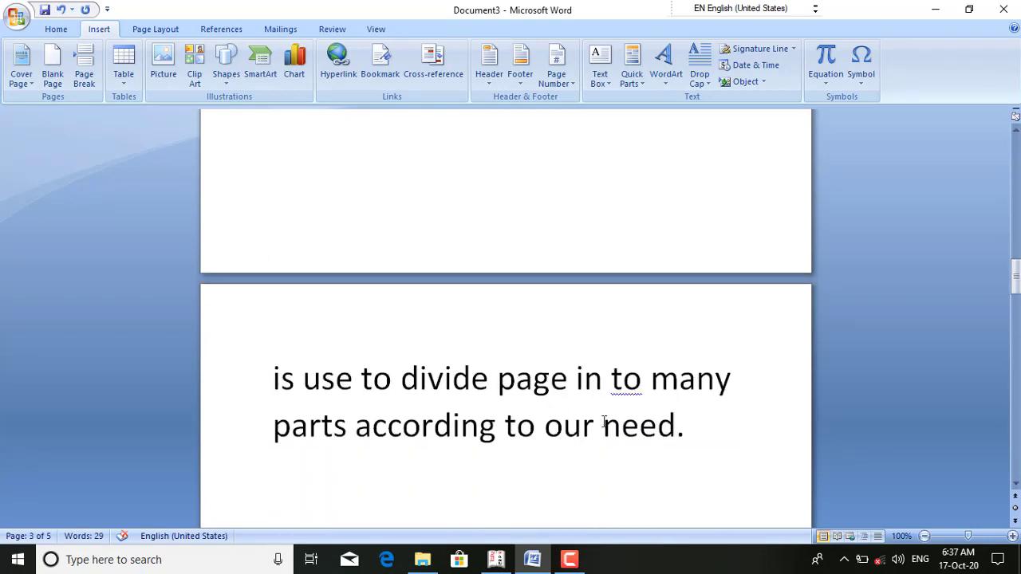
Insert another page break after "is use to divide page" and review how the sentence is split across the pages.
{"action": "left_click", "coordinate": [575, 374]}
{"action": "left_click", "coordinate": [81, 71]}
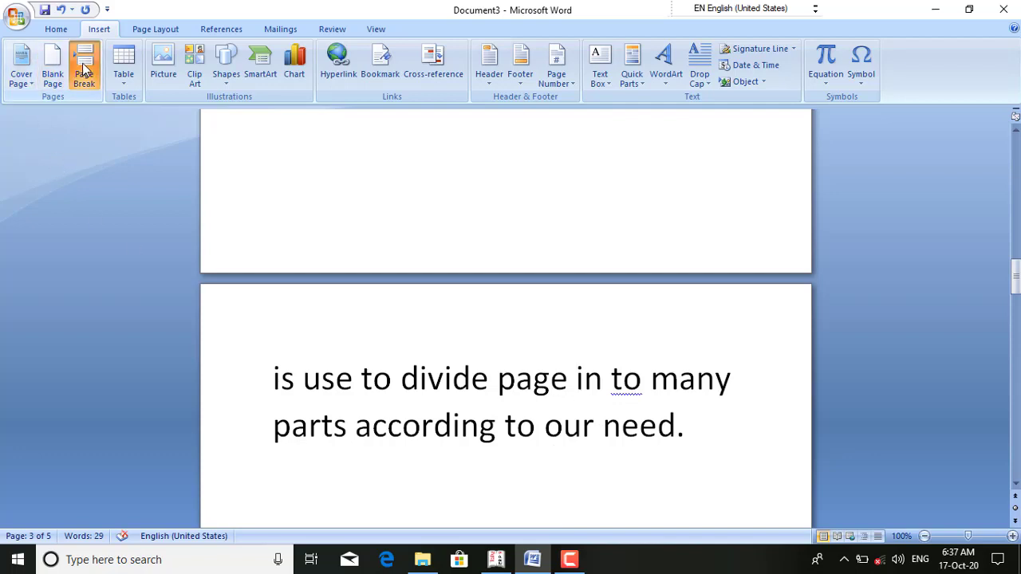
{"action": "scroll", "coordinate": [388, 428], "scroll_direction": "up", "scroll_amount": 10}
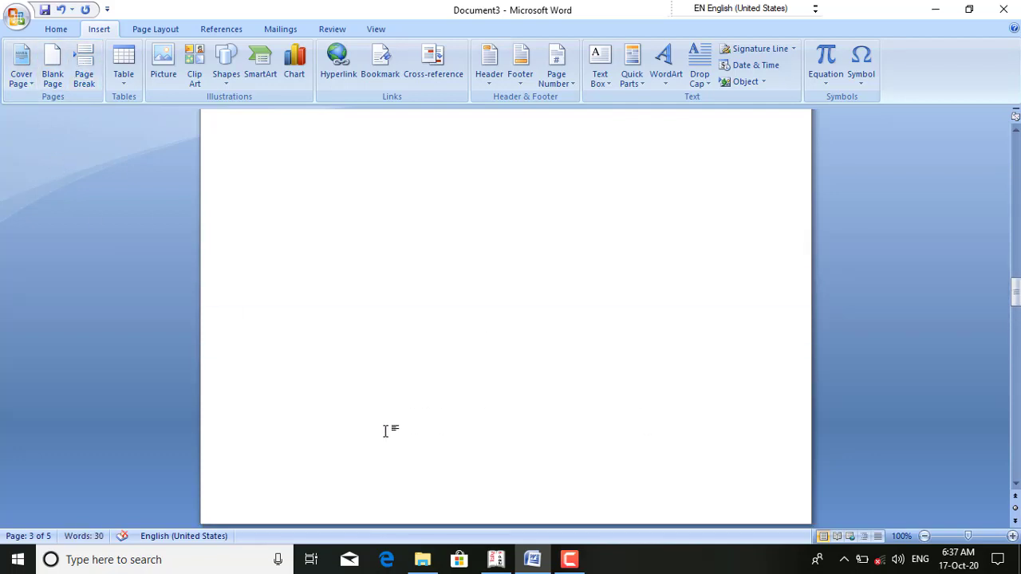
{"action": "scroll", "coordinate": [387, 295], "scroll_direction": "up", "scroll_amount": 10}
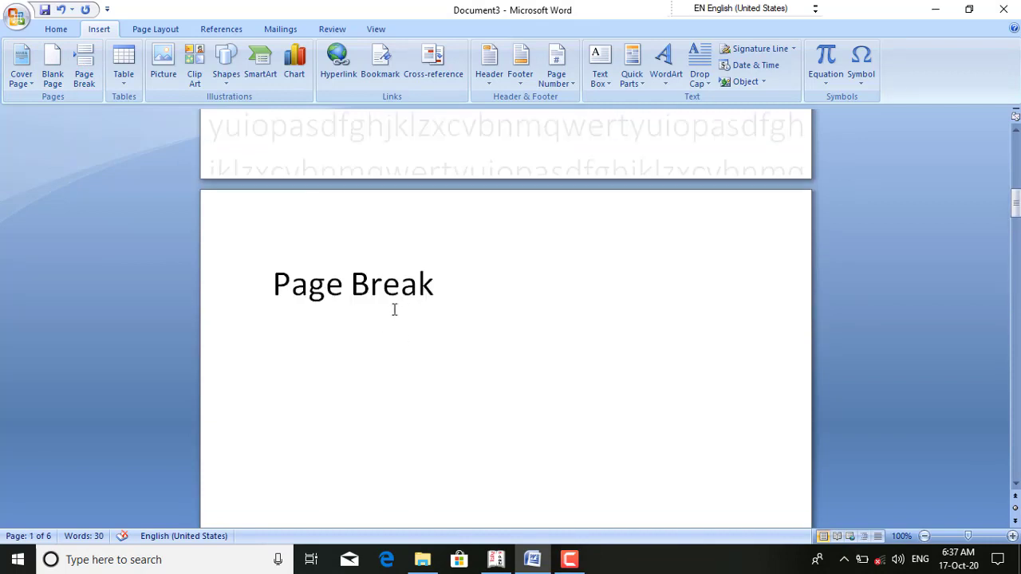
{"action": "scroll", "coordinate": [394, 310], "scroll_direction": "down", "scroll_amount": 10}
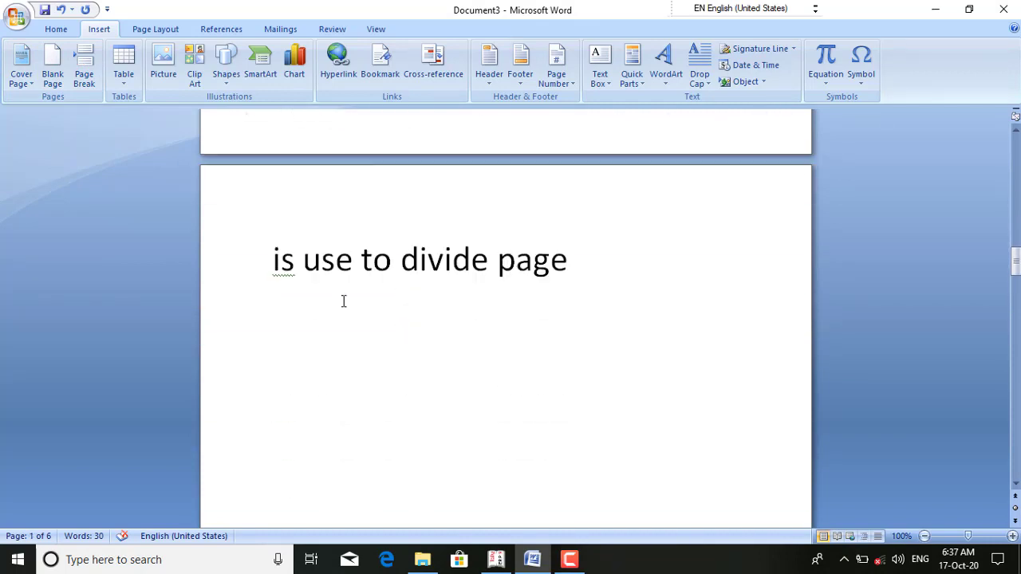
{"action": "left_click", "coordinate": [285, 232]}
{"action": "scroll", "coordinate": [327, 264], "scroll_direction": "down", "scroll_amount": 3}
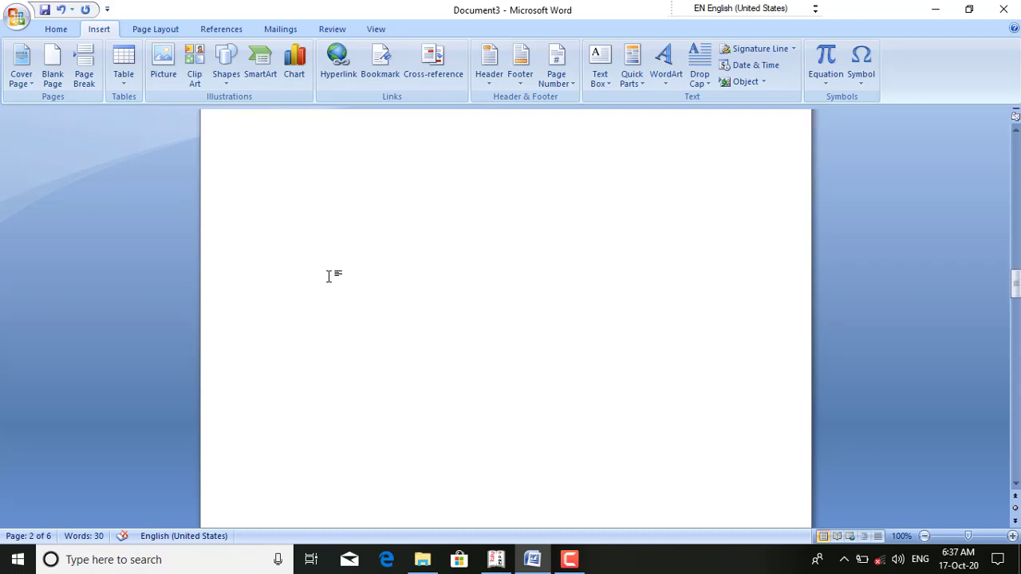
Undo both page breaks so the page-break sentence is whole again on the second page.
{"action": "scroll", "coordinate": [328, 279], "scroll_direction": "down", "scroll_amount": 8}
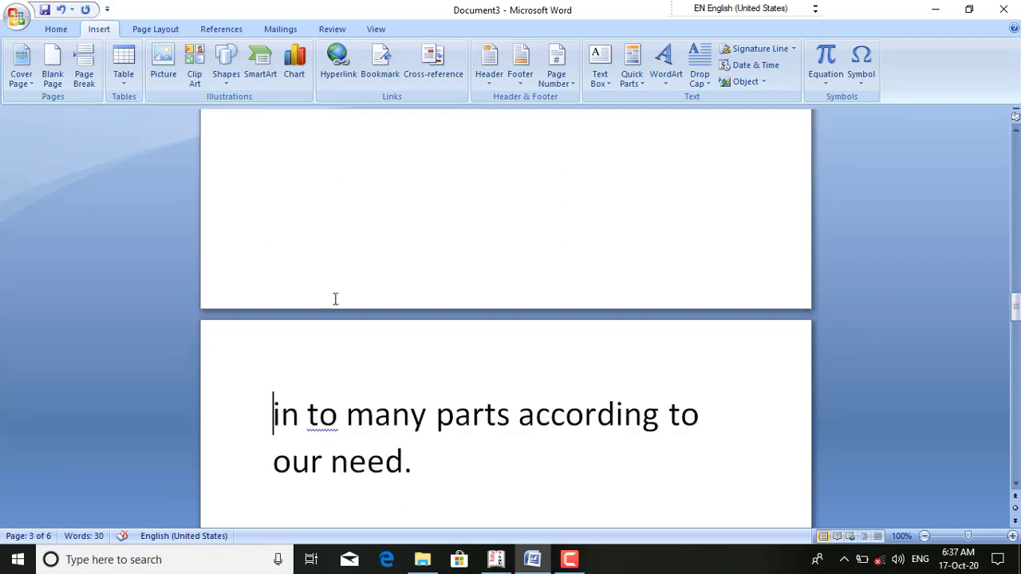
{"action": "left_click", "coordinate": [322, 290]}
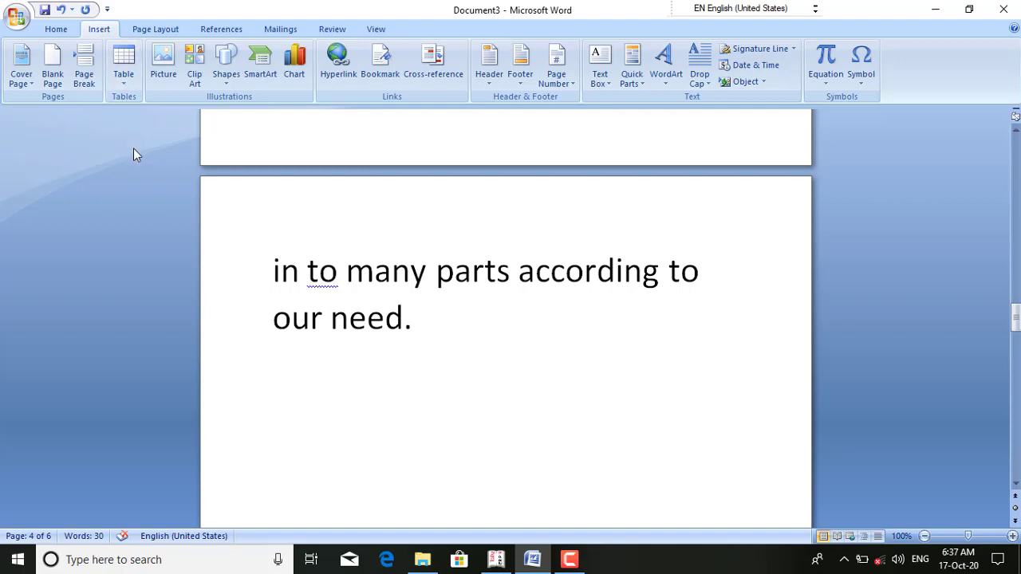
{"action": "key", "text": "ctrl+z"}
{"action": "key", "text": "ctrl+z"}
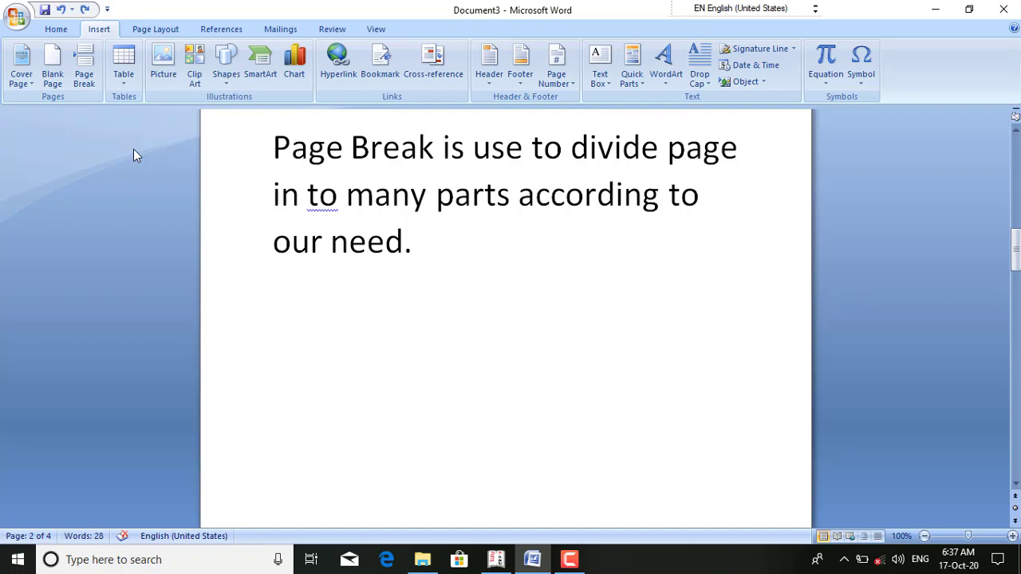
Insert a 4x4 table below the page-break sentence and remove the whole table with the Eraser.
{"action": "left_click", "coordinate": [448, 254]}
{"action": "left_click", "coordinate": [126, 84]}
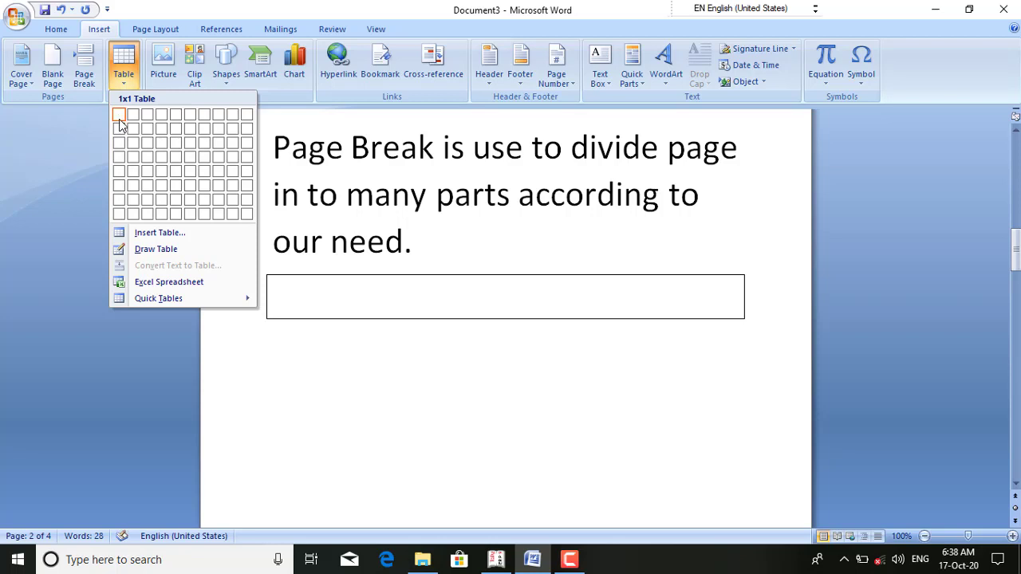
{"action": "left_click", "coordinate": [162, 163]}
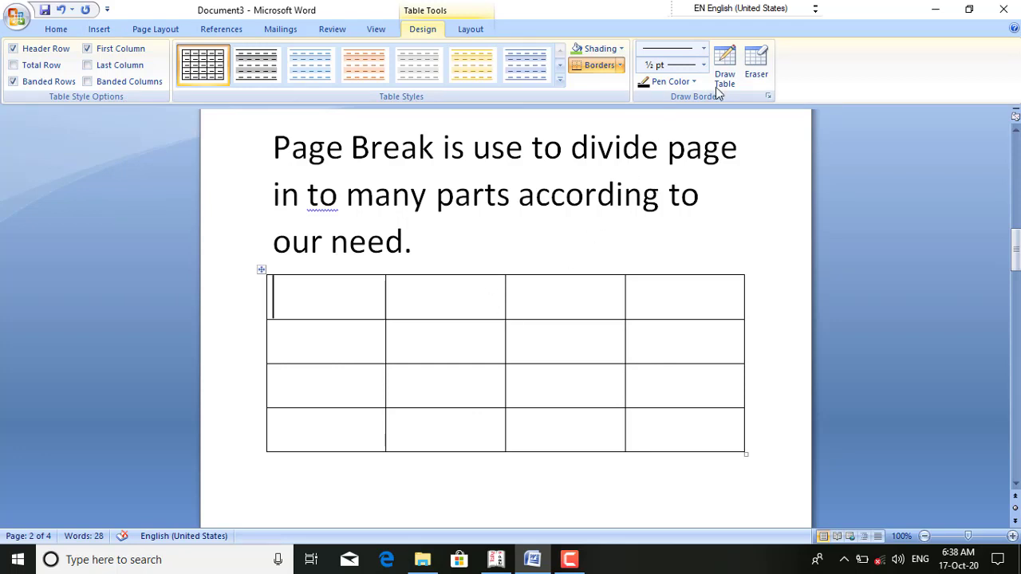
{"action": "left_click", "coordinate": [758, 57]}
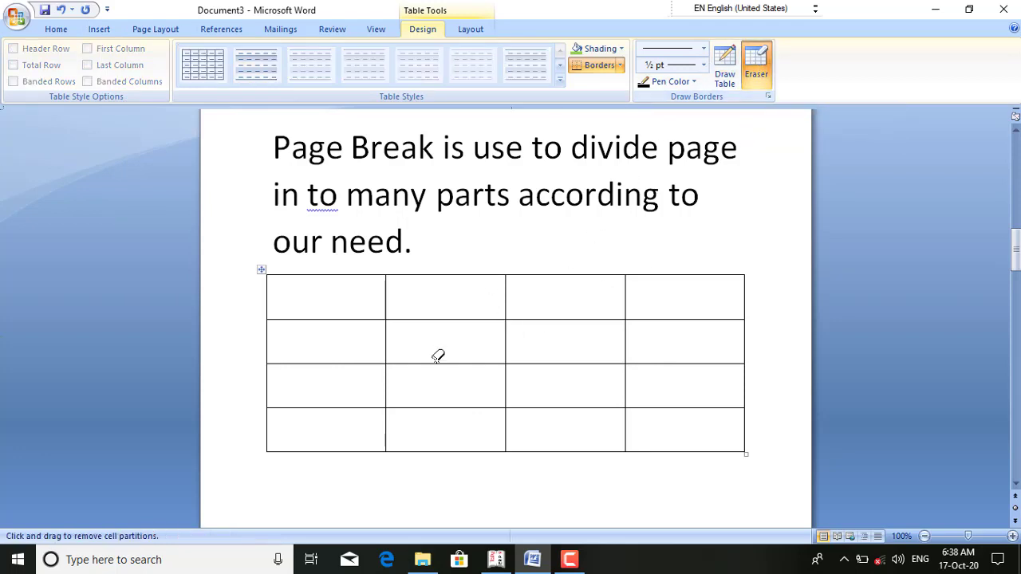
{"action": "mouse_move", "coordinate": [258, 266]}
{"action": "left_mouse_down"}
{"action": "mouse_move", "coordinate": [426, 385]}
{"action": "mouse_move", "coordinate": [620, 454]}
{"action": "mouse_move", "coordinate": [772, 487]}
{"action": "left_mouse_up"}
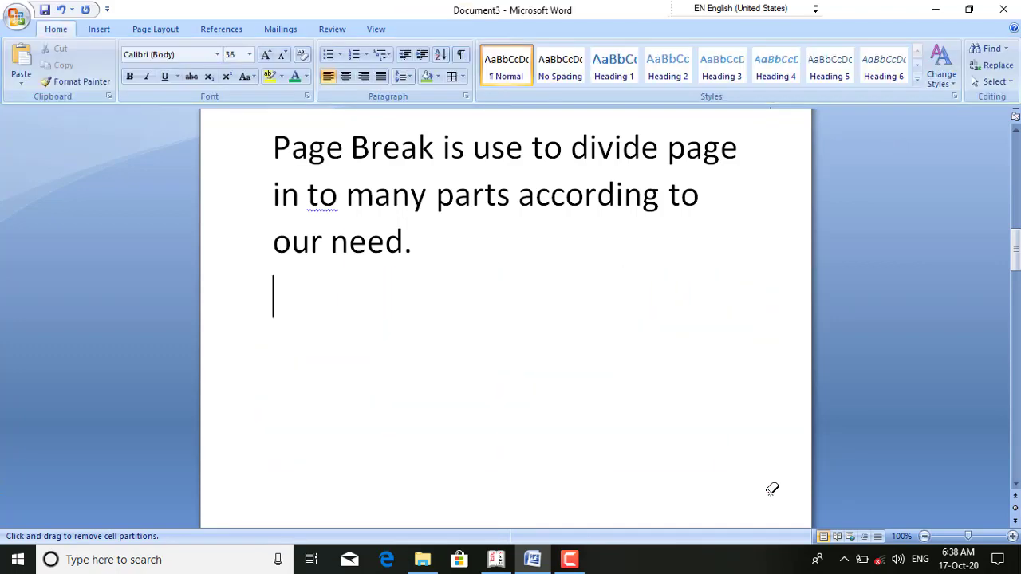
Insert a table with 5 columns, 2 rows and automatic fixed column width below the sentence using the Insert Table dialog.
{"action": "left_click", "coordinate": [99, 29]}
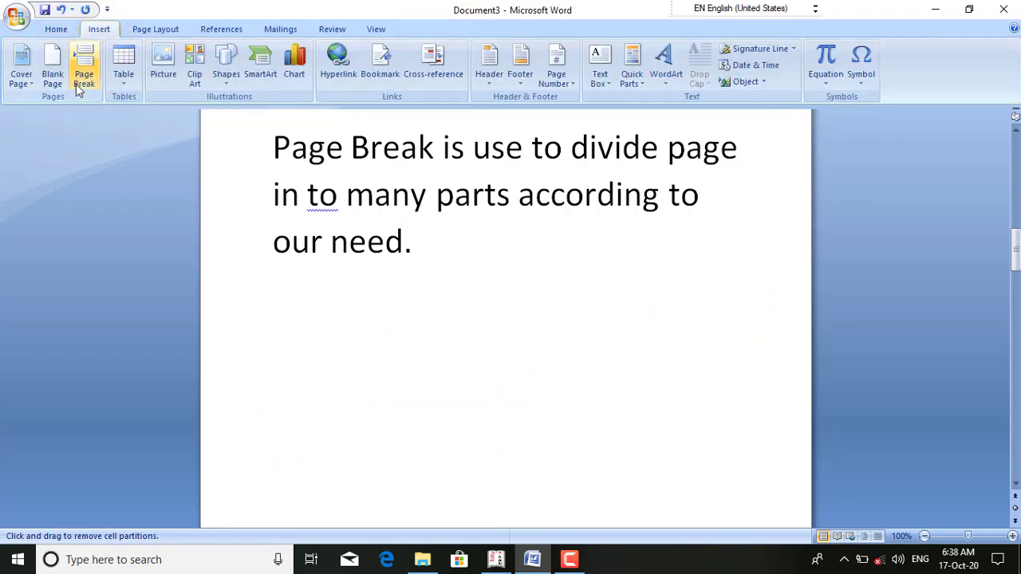
{"action": "left_click", "coordinate": [124, 65]}
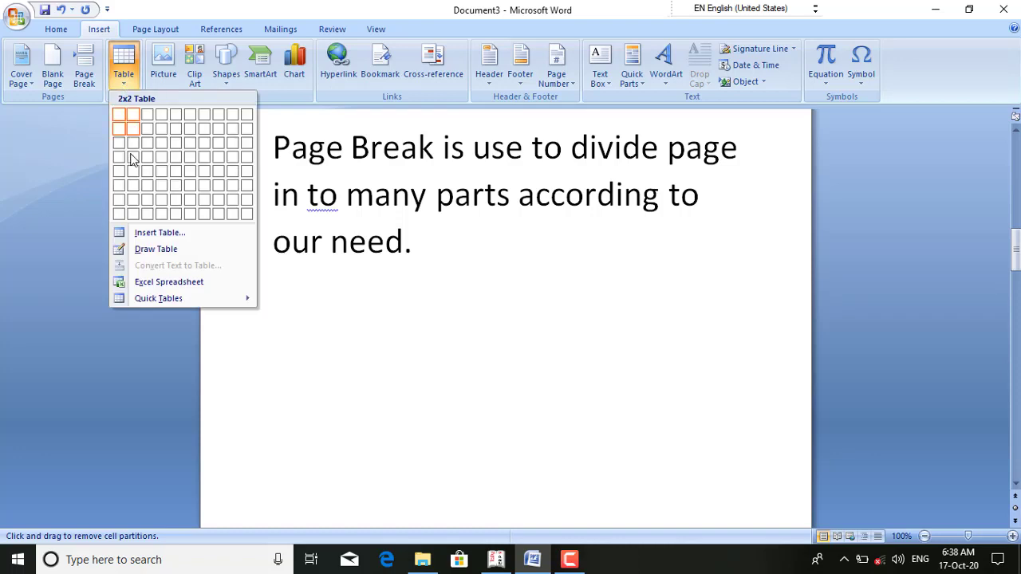
{"action": "left_click", "coordinate": [159, 233]}
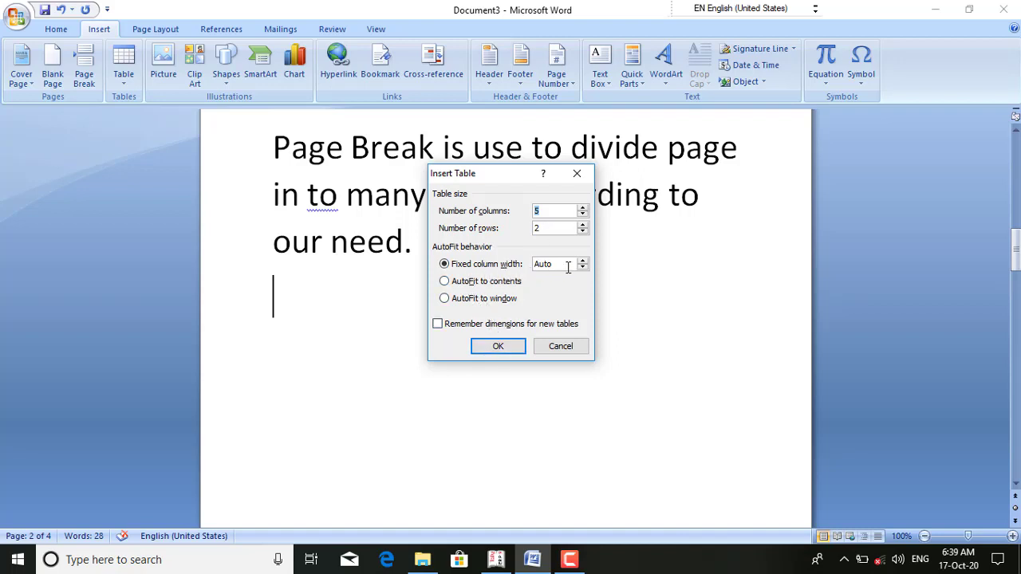
{"action": "left_click", "coordinate": [502, 303]}
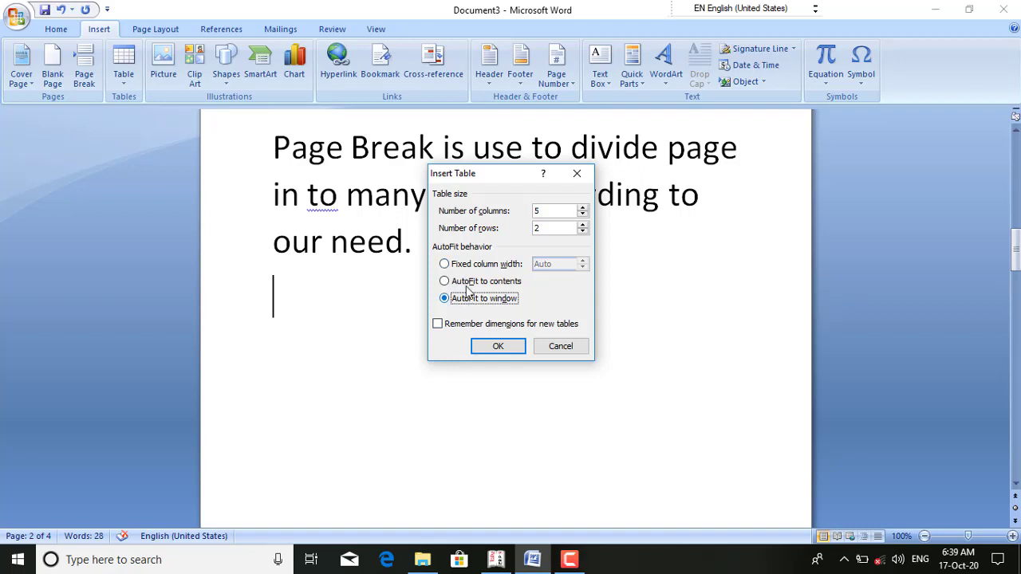
{"action": "left_click", "coordinate": [466, 268]}
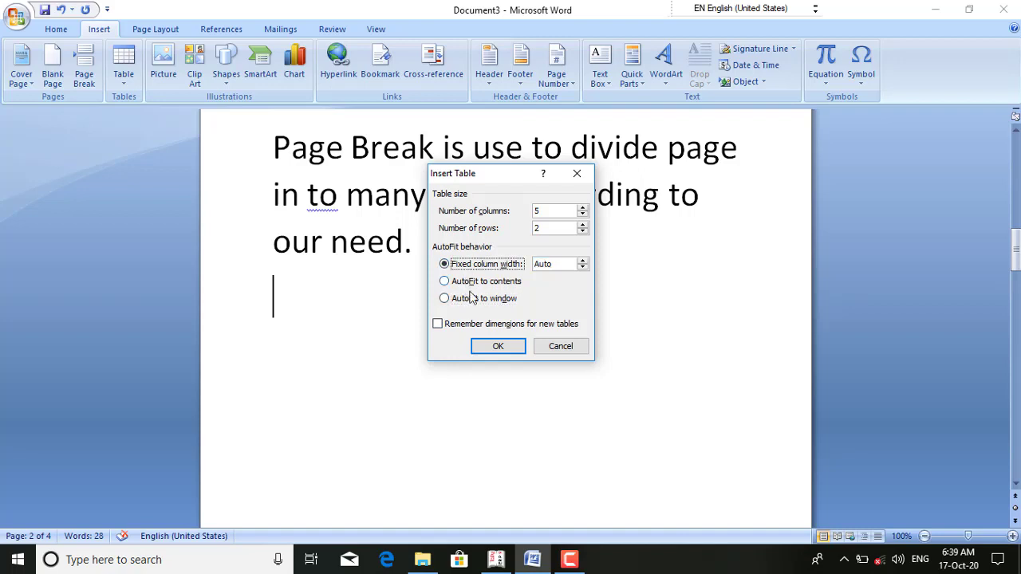
{"action": "left_click", "coordinate": [497, 348]}
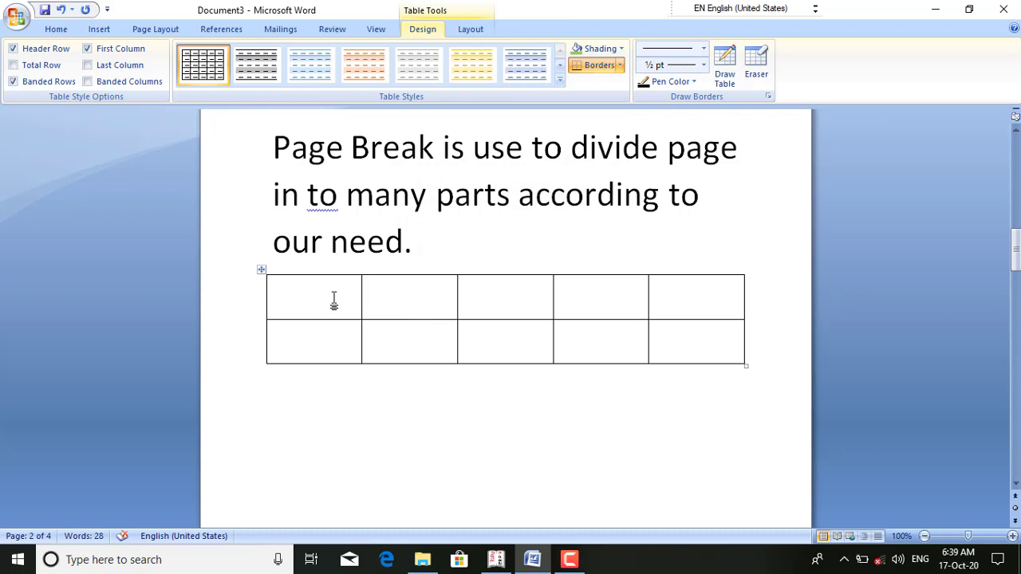
Enter "Course Name" on two lines in the first header cell of the table.
{"action": "type", "text": "Course"}
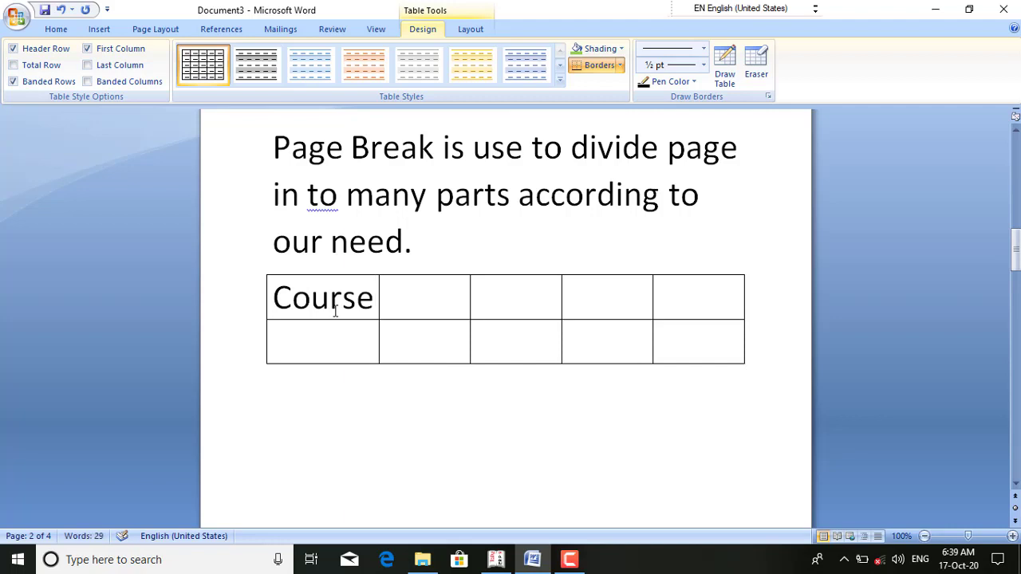
{"action": "key", "text": "Return"}
{"action": "type", "text": "Nmae"}
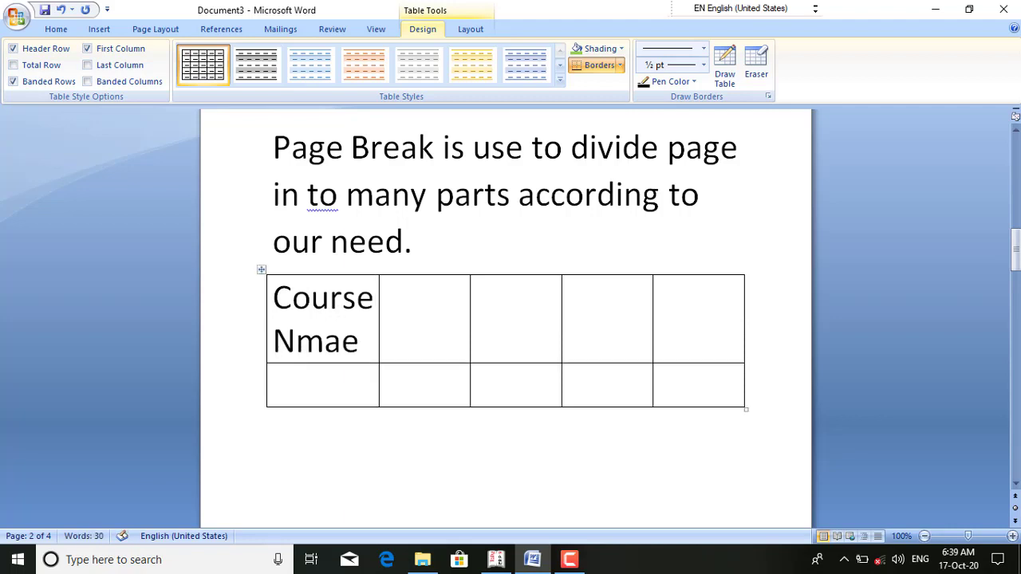
{"action": "key", "text": "BackSpace"}
{"action": "key", "text": "BackSpace"}
{"action": "key", "text": "BackSpace"}
{"action": "type", "text": "ame"}
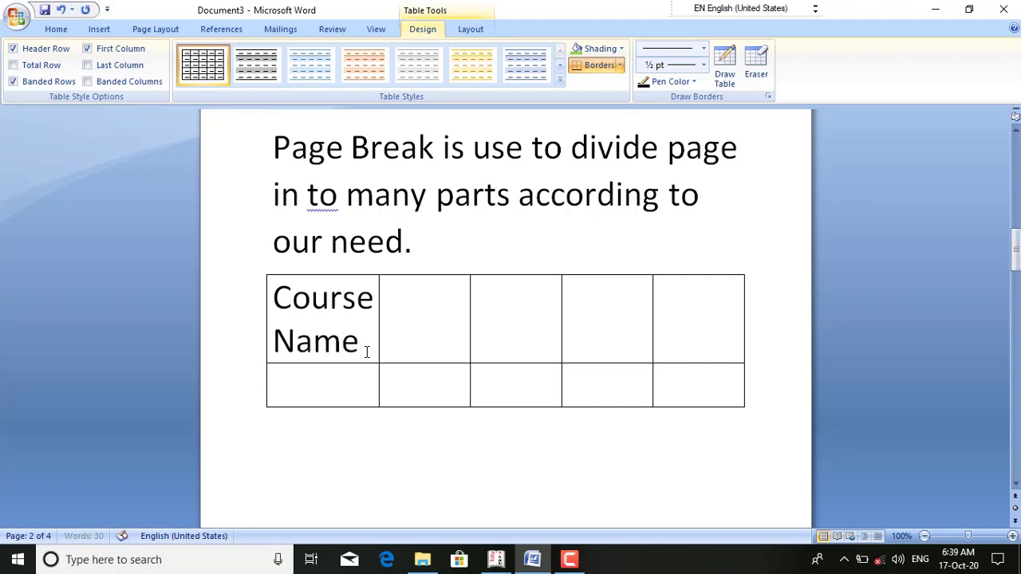
Fill the remaining header cells with "Duration", "Fee", "Ad.fee" and "career".
{"action": "left_click", "coordinate": [381, 295]}
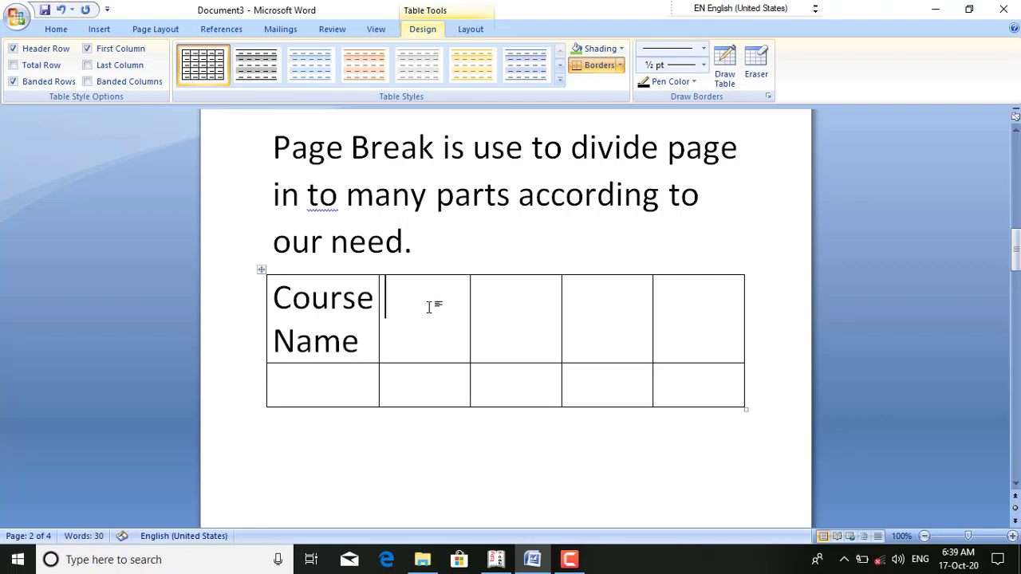
{"action": "type", "text": "Dur"}
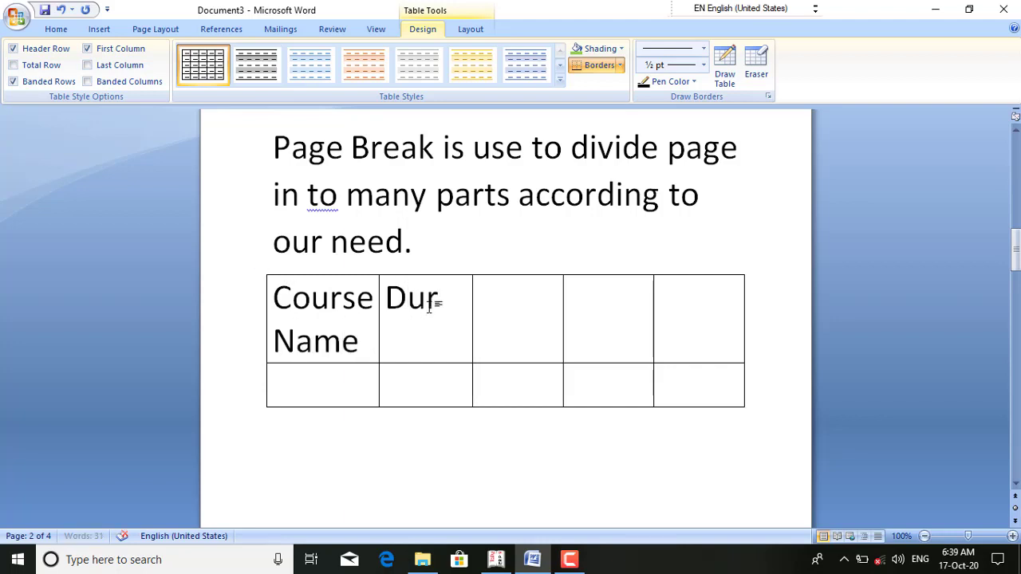
{"action": "type", "text": "ation"}
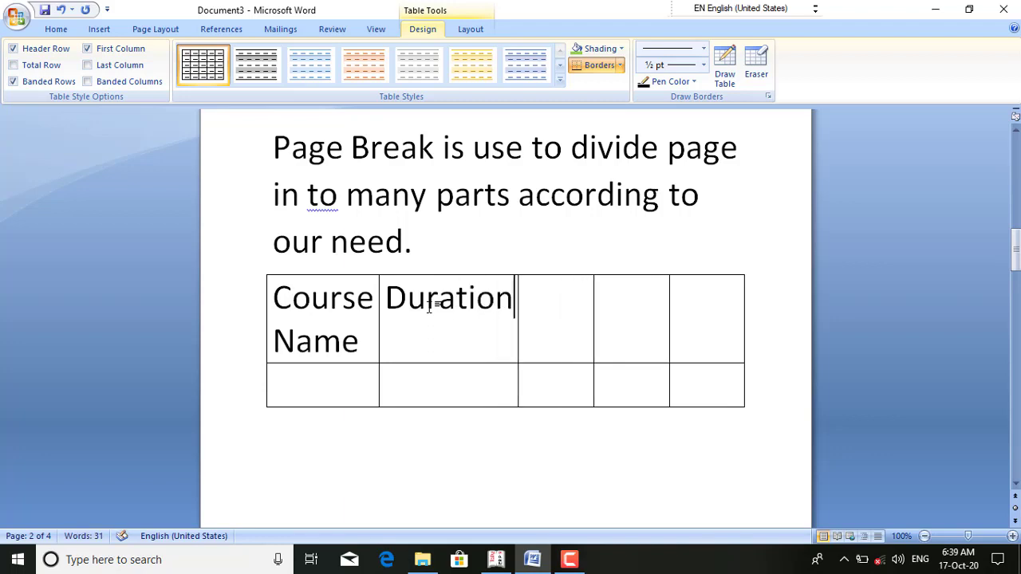
{"action": "left_click", "coordinate": [539, 310]}
{"action": "type", "text": "Fee"}
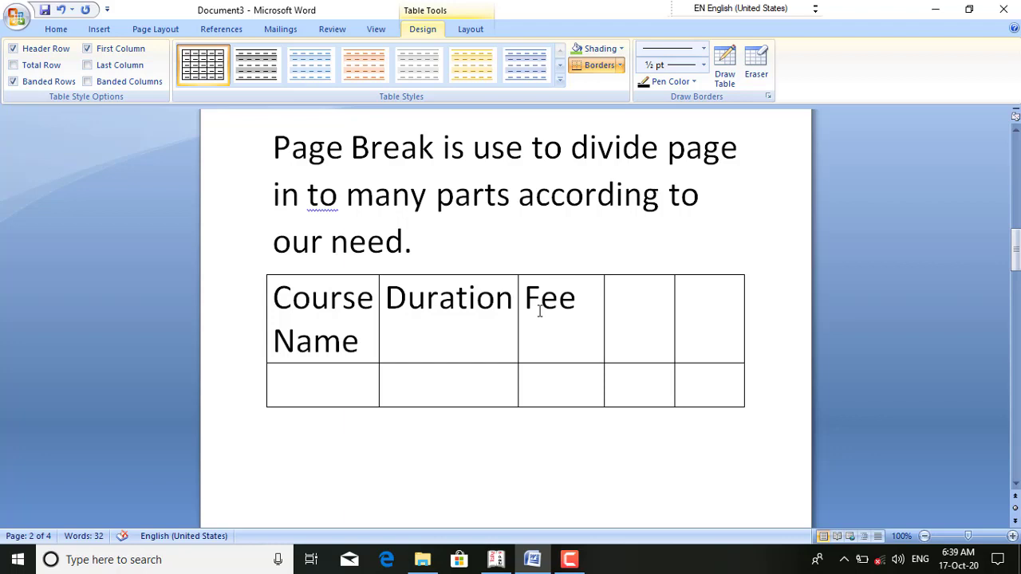
{"action": "left_click", "coordinate": [636, 310]}
{"action": "type", "text": "Ad"}
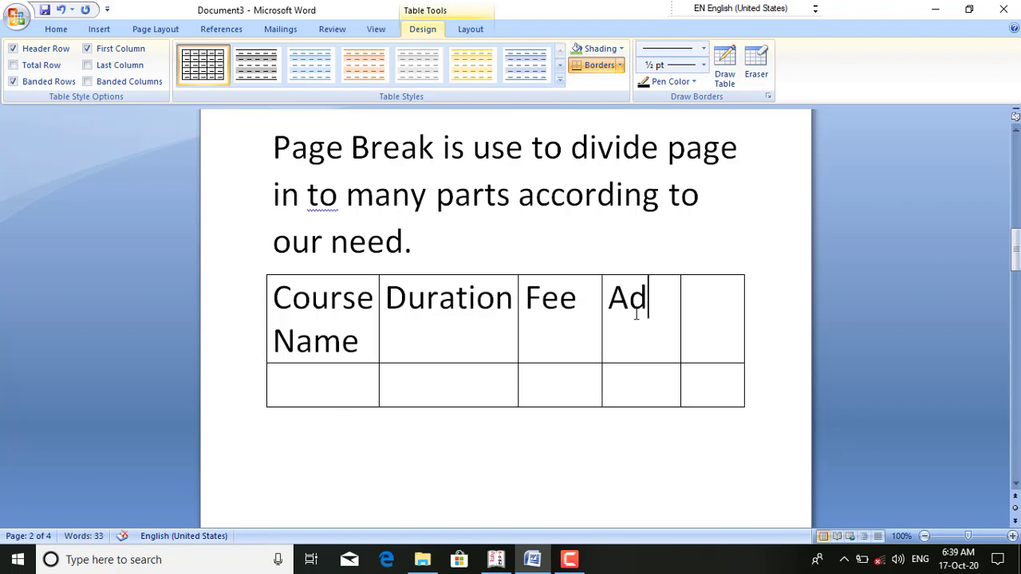
{"action": "type", "text": ".fee"}
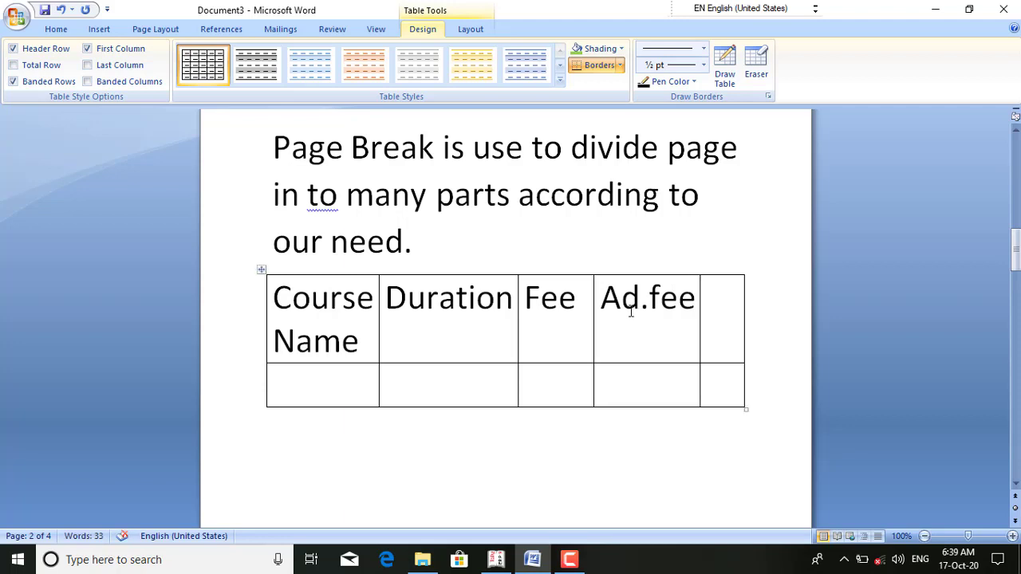
{"action": "left_click", "coordinate": [727, 316]}
{"action": "type", "text": "career"}
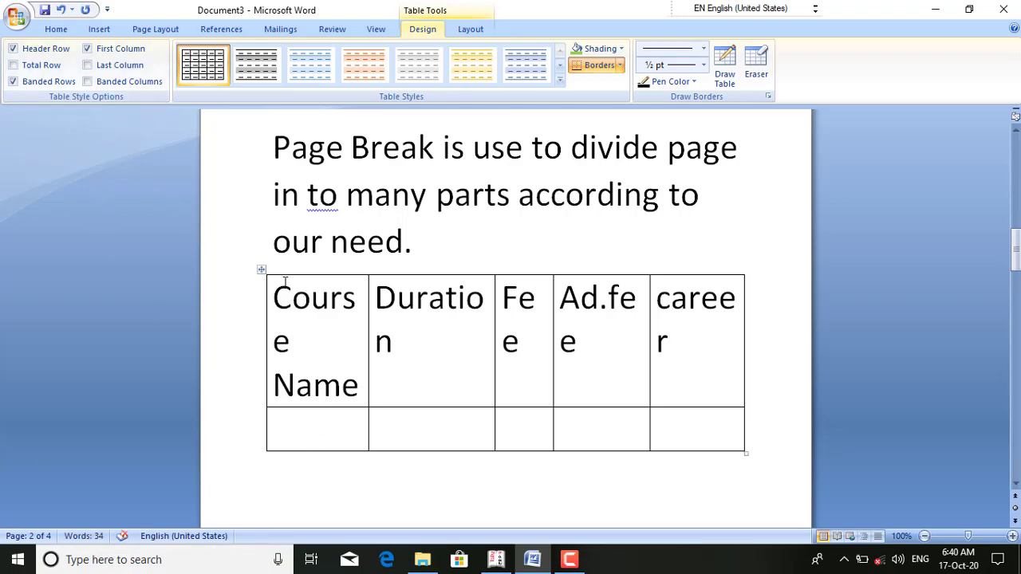
Set the font size of the entire table to 26.
{"action": "left_click", "coordinate": [262, 269]}
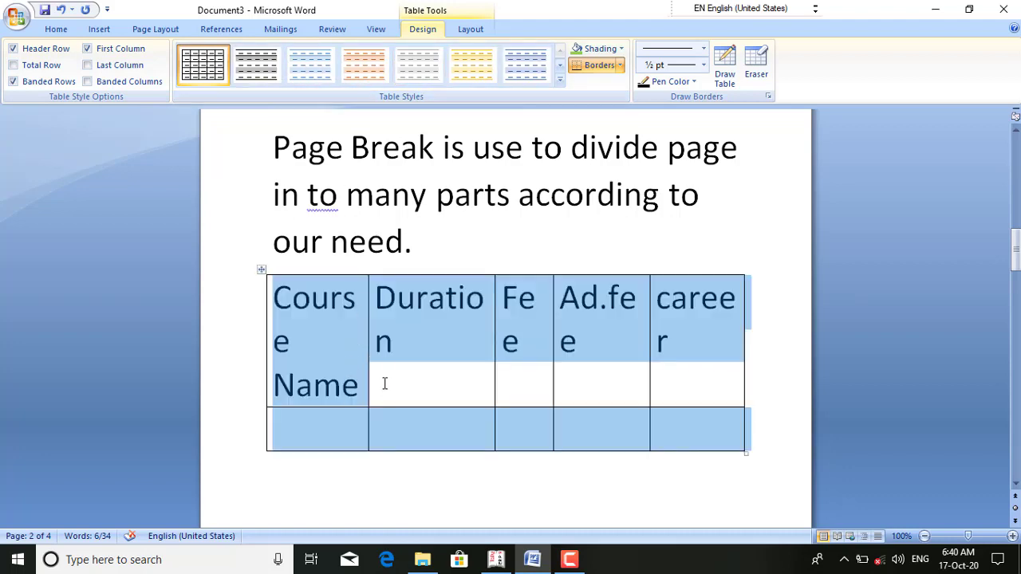
{"action": "left_click", "coordinate": [63, 32]}
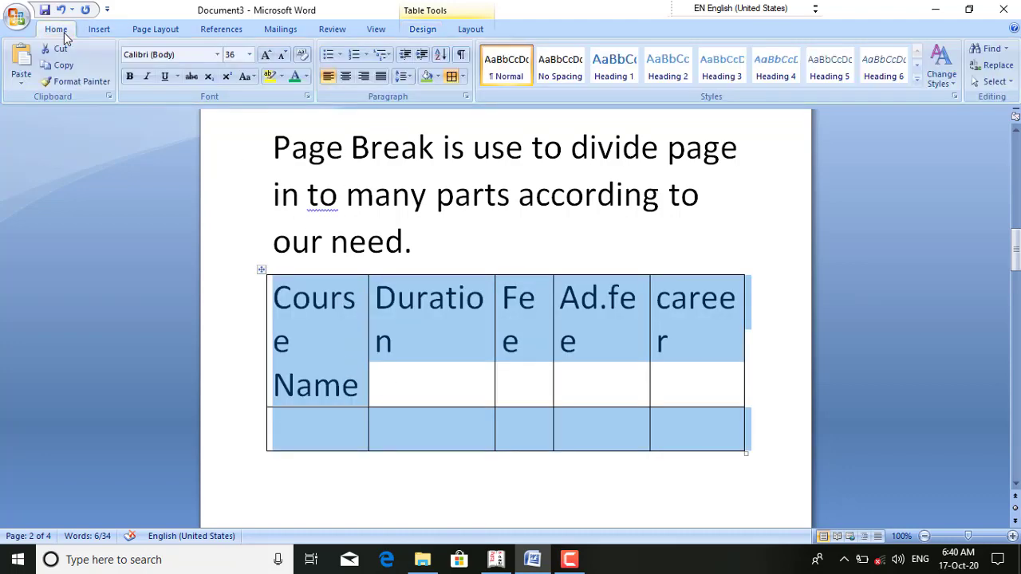
{"action": "left_click", "coordinate": [250, 57]}
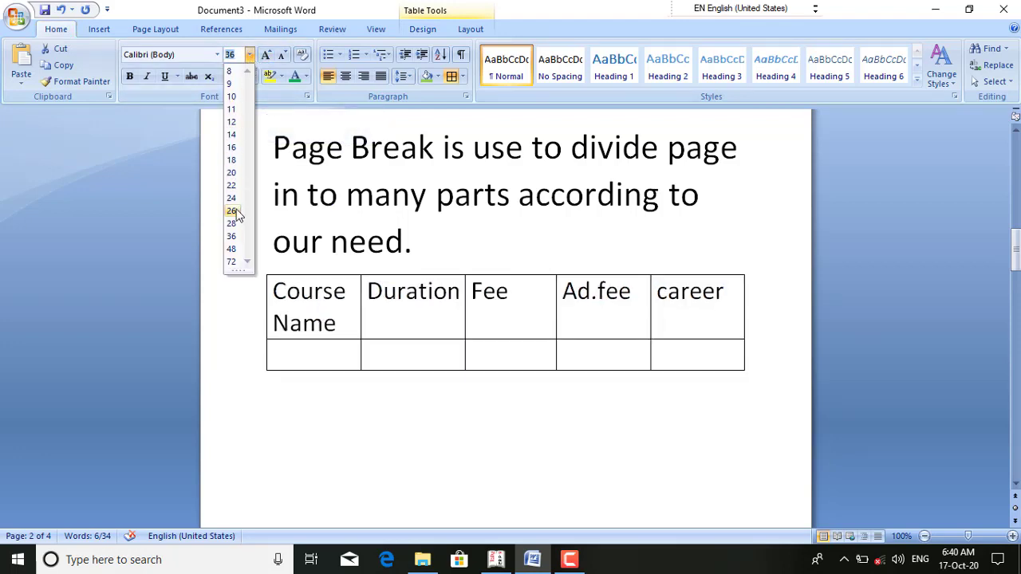
{"action": "left_click", "coordinate": [232, 211]}
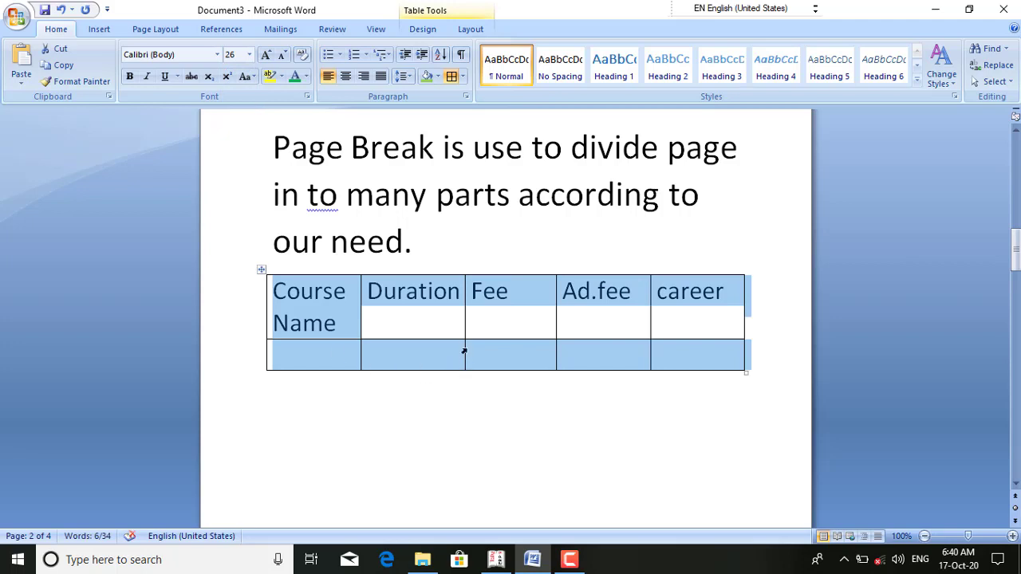
{"action": "left_click", "coordinate": [488, 327]}
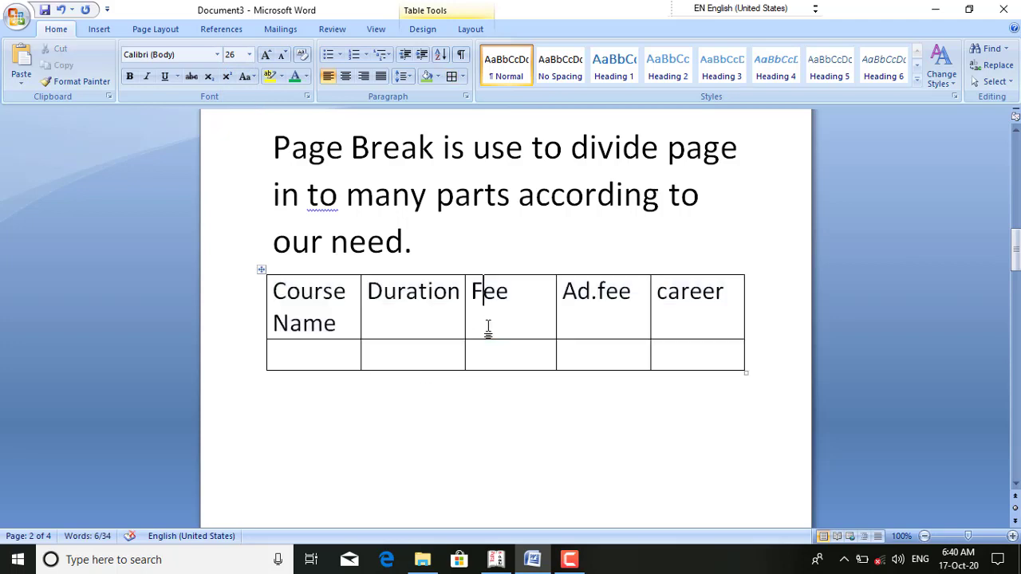
Enter "DCA" under Course Name and "6 MO" under Duration in the second row.
{"action": "left_click", "coordinate": [324, 357]}
{"action": "type", "text": "DCA"}
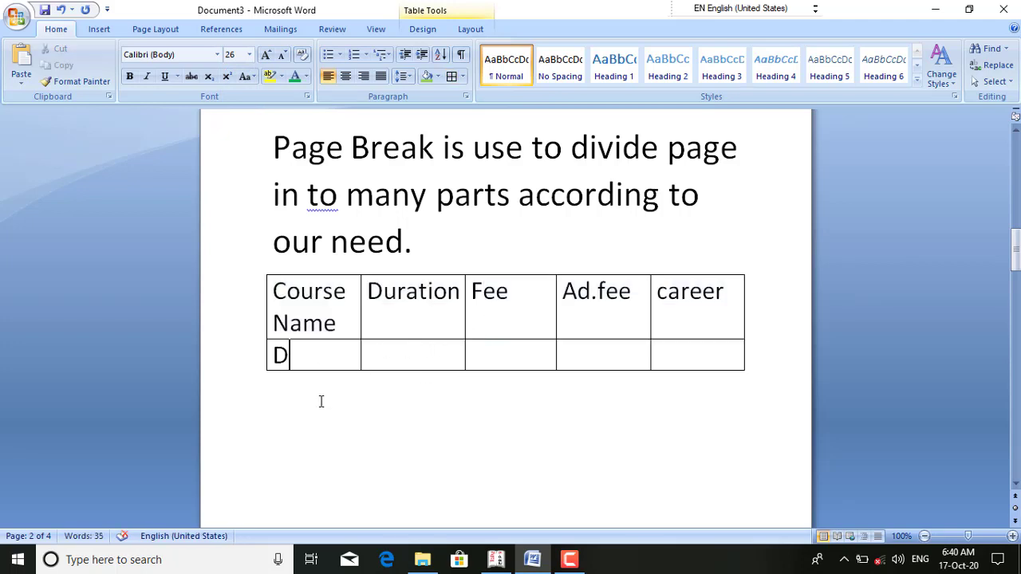
{"action": "left_click", "coordinate": [412, 356]}
{"action": "type", "text": "6 MO"}
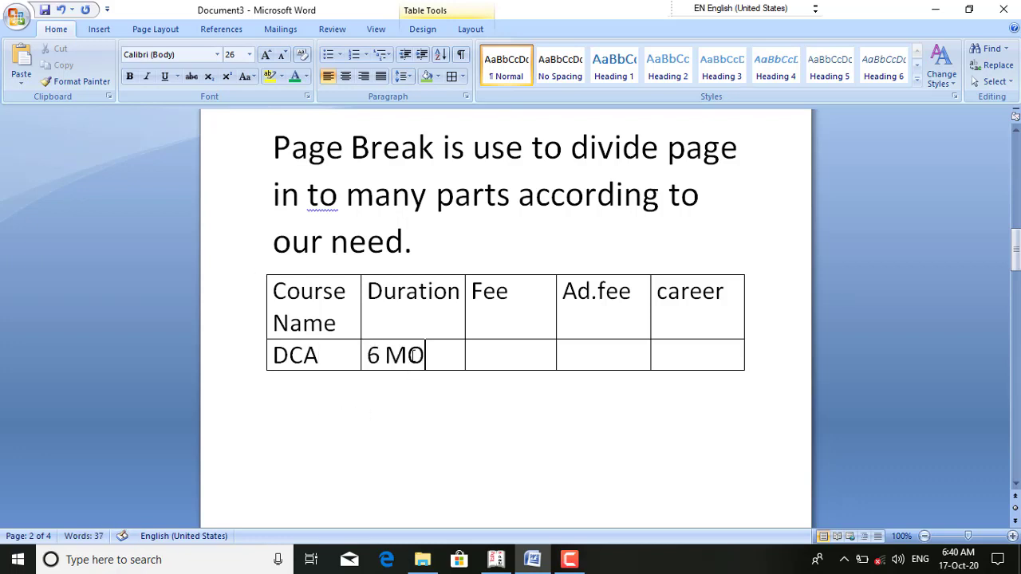